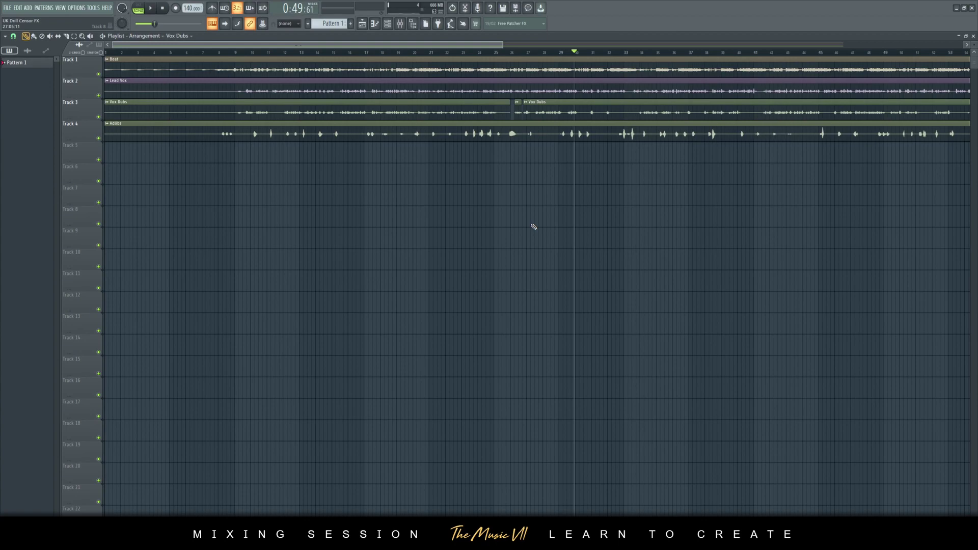
Step: Solo the Censor 1 clip on Track 9 and play it from the start of the playlist
key(space)
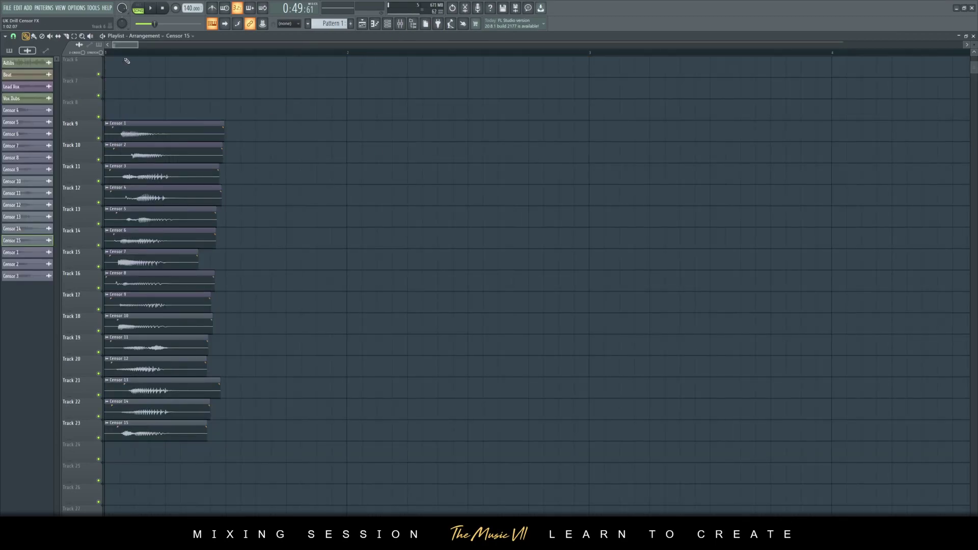
ctrl+click(99, 138)
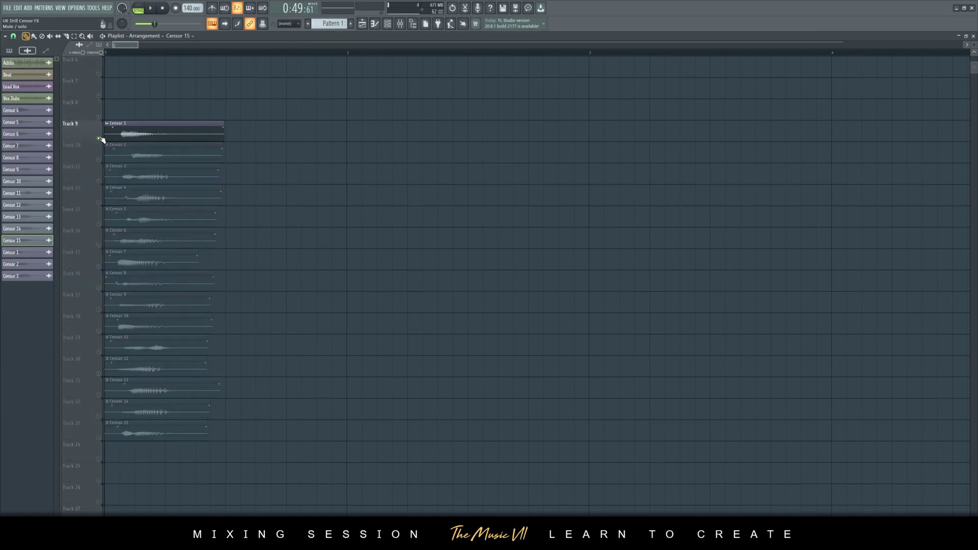
key(space)
click(106, 53)
key(space)
key(space)
key(space)
key(space)
Step: Solo and play the Censor 2 clip on Track 10 and the Censor 3 clip on Track 11
ctrl+click(99, 159)
key(space)
key(space)
ctrl+click(99, 180)
key(space)
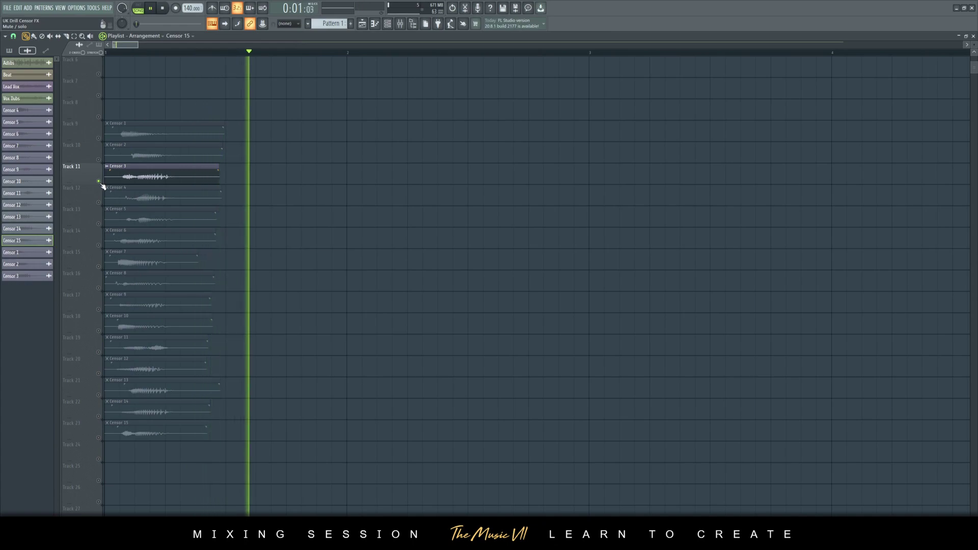
key(space)
Step: Solo and play the Censor 4 clip on Track 12 and the Censor 5 clip on Track 13
ctrl+click(99, 203)
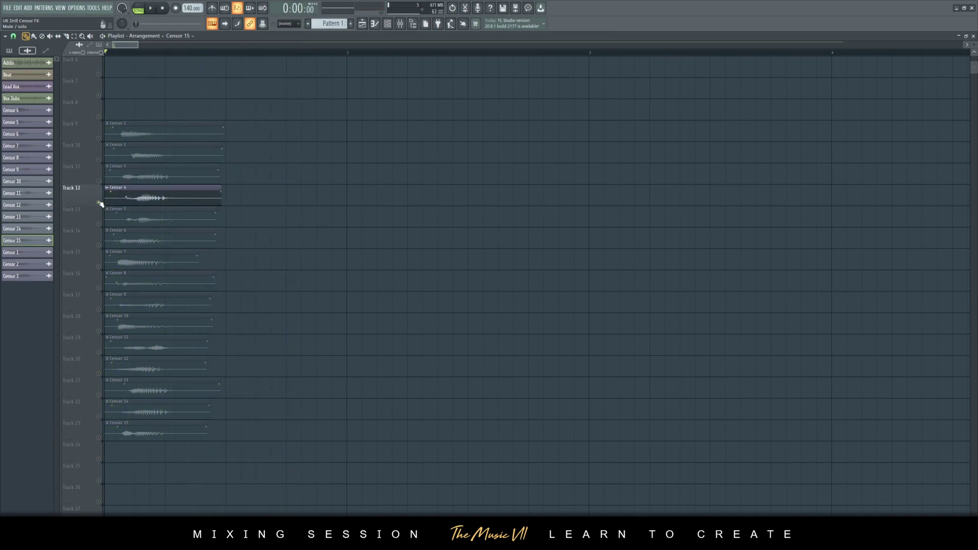
key(space)
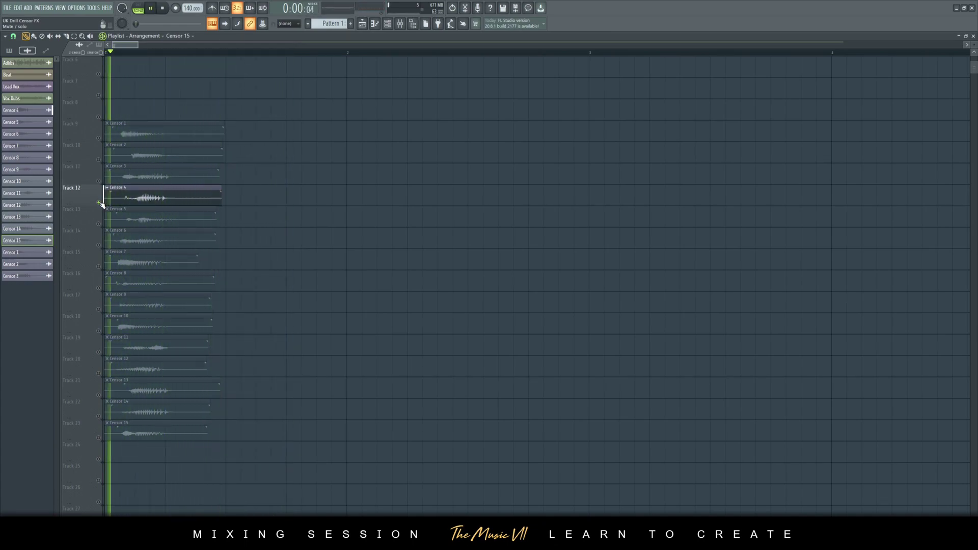
key(space)
ctrl+click(99, 203)
ctrl+click(99, 224)
key(space)
Step: Audition Censor 6, Censor 7 and Censor 8 by soloing Tracks 14, 15 and 16 in turn
ctrl+click(99, 245)
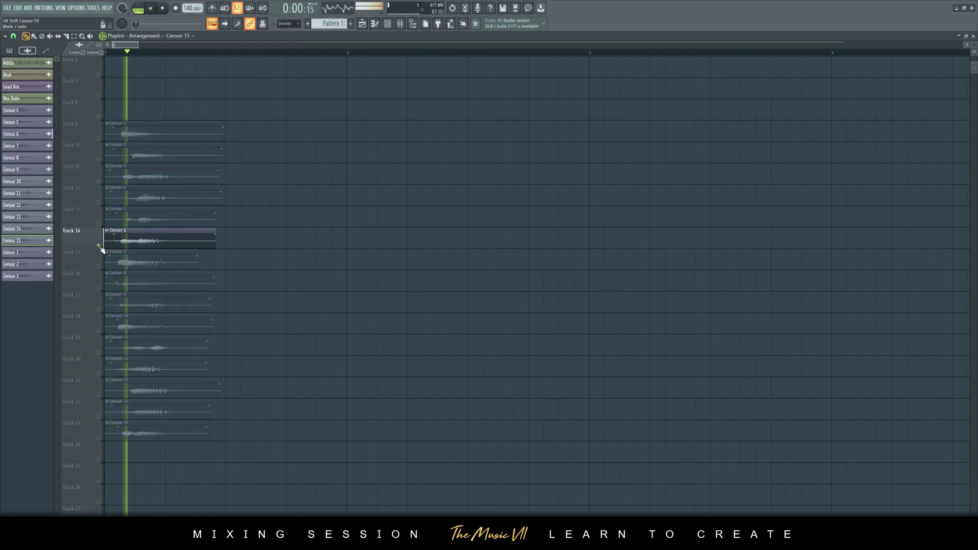
right_click(96, 270)
ctrl+click(98, 266)
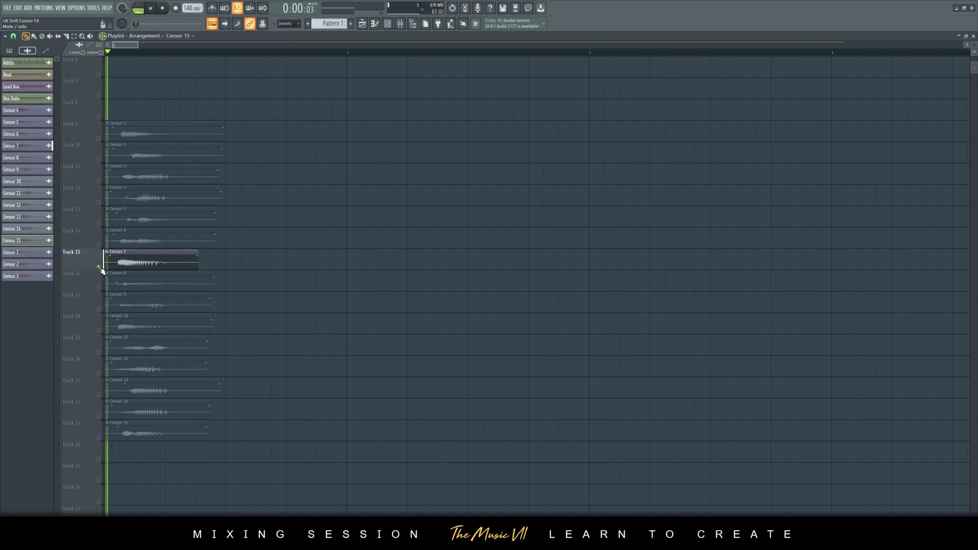
key(space)
ctrl+click(99, 288)
key(space)
Step: Solo and play the Censor 9 clip on Track 17 and the Censor 10 clip on Track 18
ctrl+click(99, 309)
scroll(113, 322, down, 1)
key(space)
scroll(113, 323, down, 5)
ctrl+click(99, 266)
key(space)
key(space)
Step: Solo and play the Censor 11 clip on Track 19 and the Censor 12 clip on Track 20
ctrl+click(99, 289)
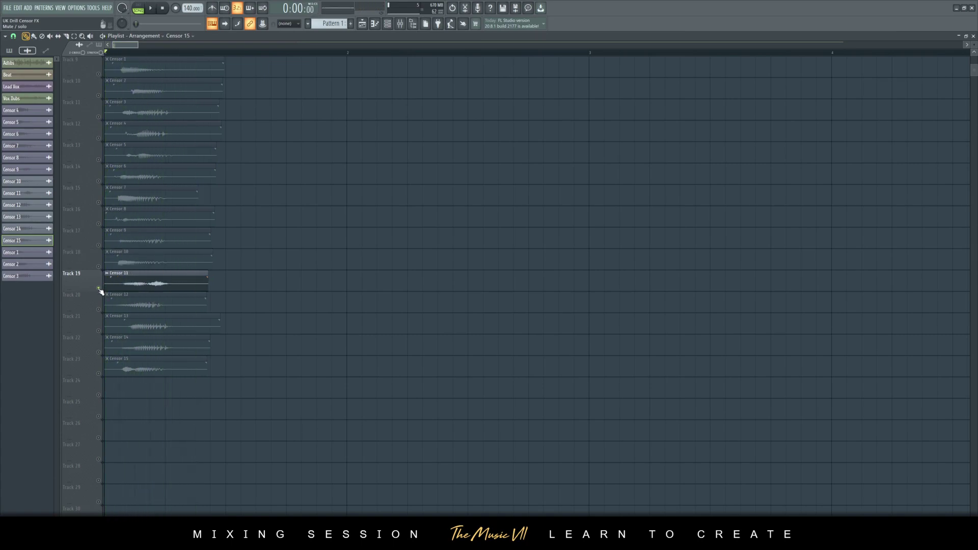
key(space)
key(space)
ctrl+click(99, 309)
key(space)
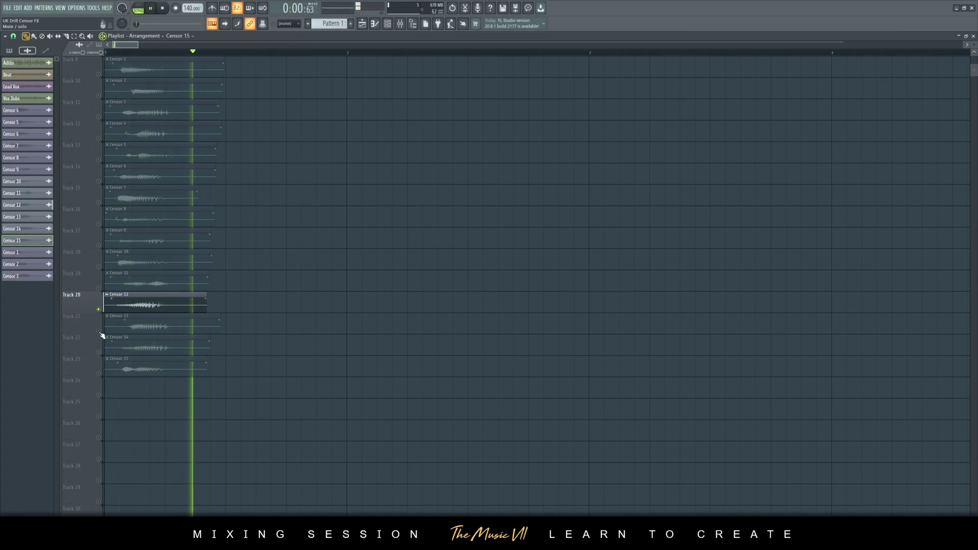
key(space)
Step: Solo and play the Censor 13 clip on Track 21 and the Censor 14 clip on Track 22
ctrl+click(99, 331)
key(space)
key(space)
ctrl+click(99, 353)
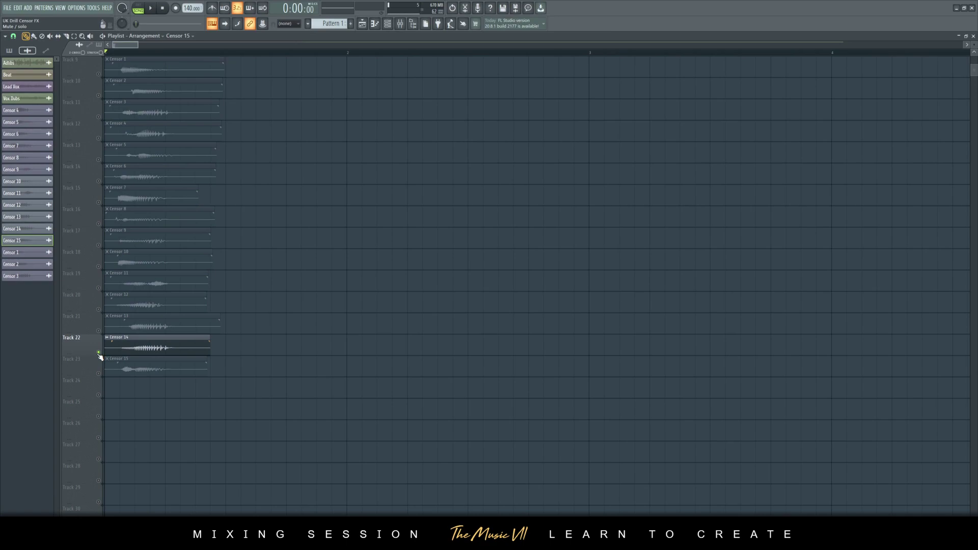
key(space)
key(space)
Step: Solo and play the Censor 15 clip on Track 23, then unsolo the track
ctrl+click(100, 374)
key(space)
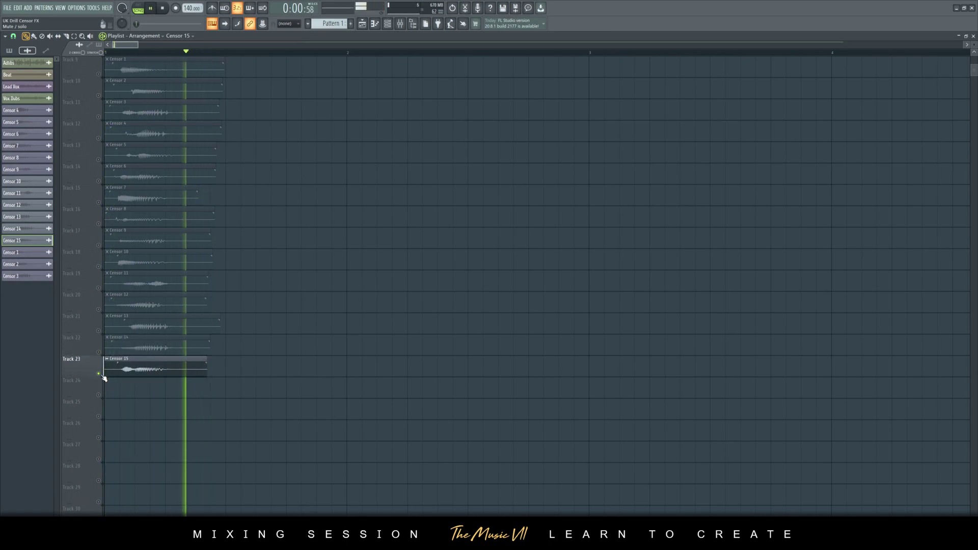
key(space)
ctrl+click(99, 374)
Step: Delete all fifteen Censor clips from Tracks 9 to 23 of the playlist
scroll(225, 383, down, 2)
drag(230, 382, 106, 109)
key(Delete)
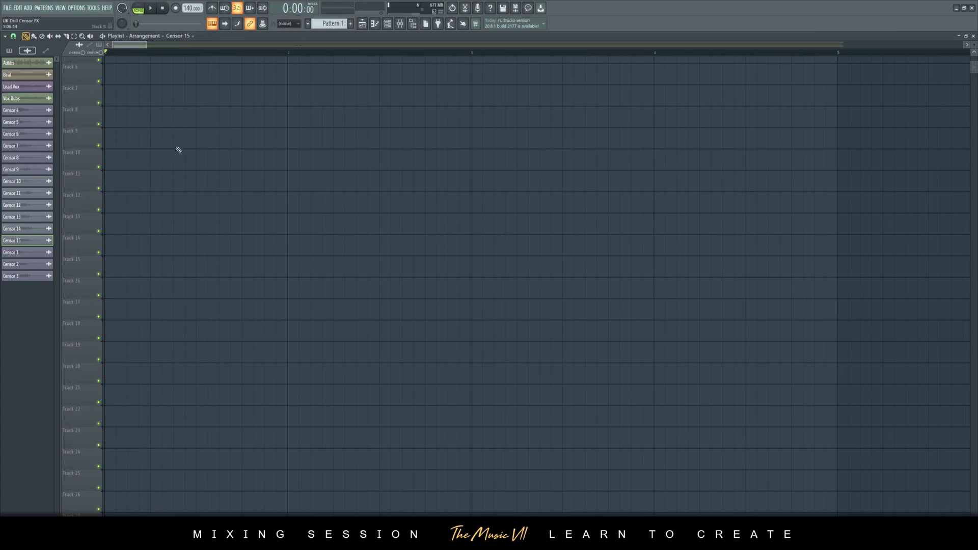
Step: Set the playhead in bar 9, near the start of the vocals, and solo the Lead Vox track
scroll(214, 133, up, 5)
scroll(242, 129, down, 4)
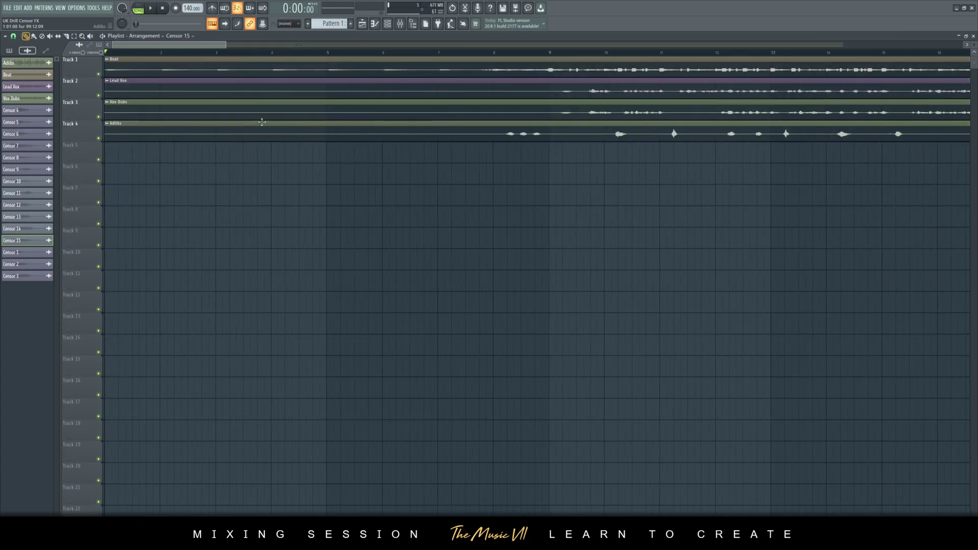
scroll(267, 122, down, 1)
drag(189, 45, 219, 44)
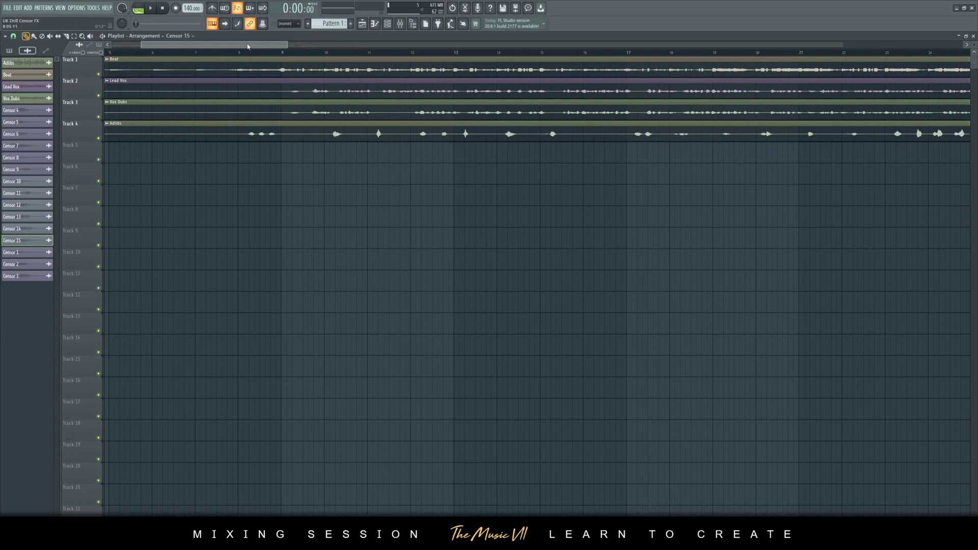
scroll(248, 46, up, 3)
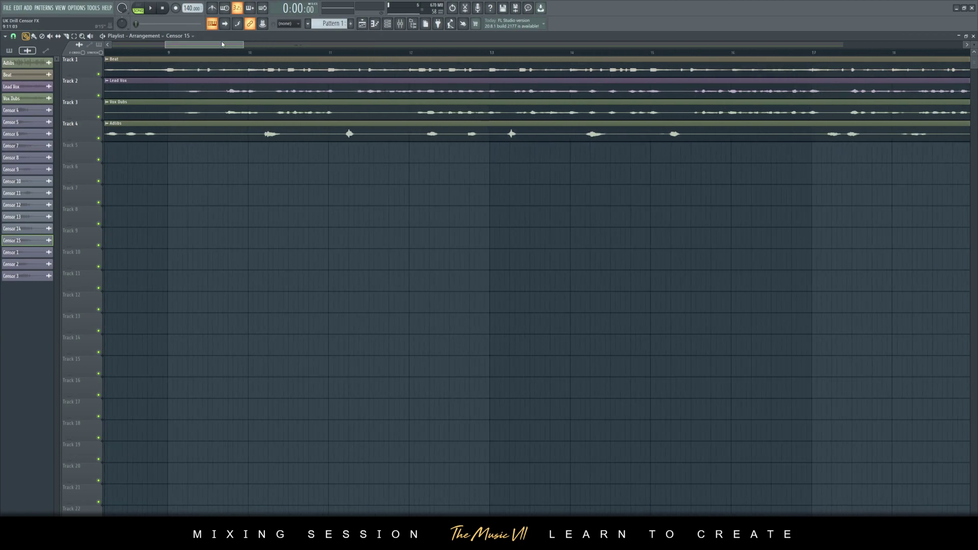
drag(222, 45, 259, 53)
right_click(98, 95)
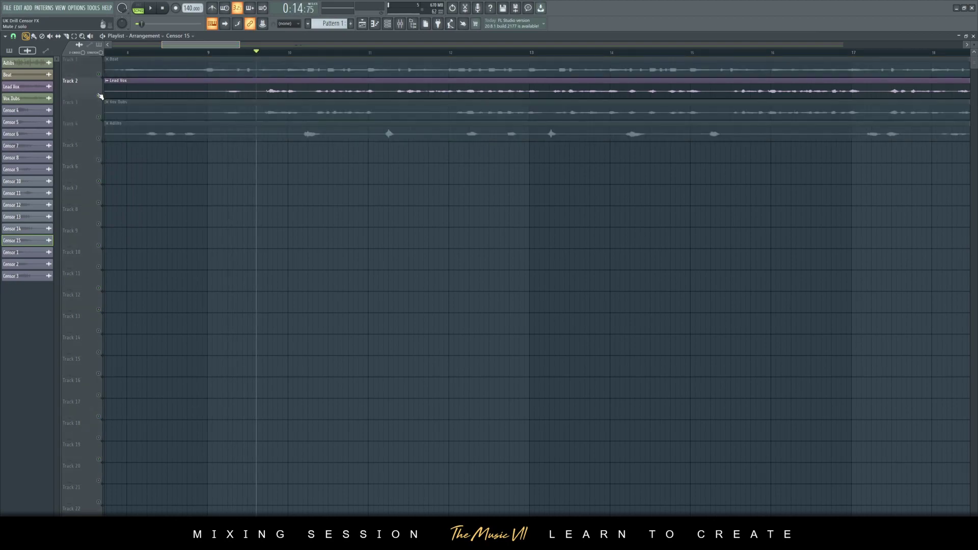
Step: Play the soloed lead vocal around bar 10 to locate the word to censor
key(space)
drag(226, 47, 240, 47)
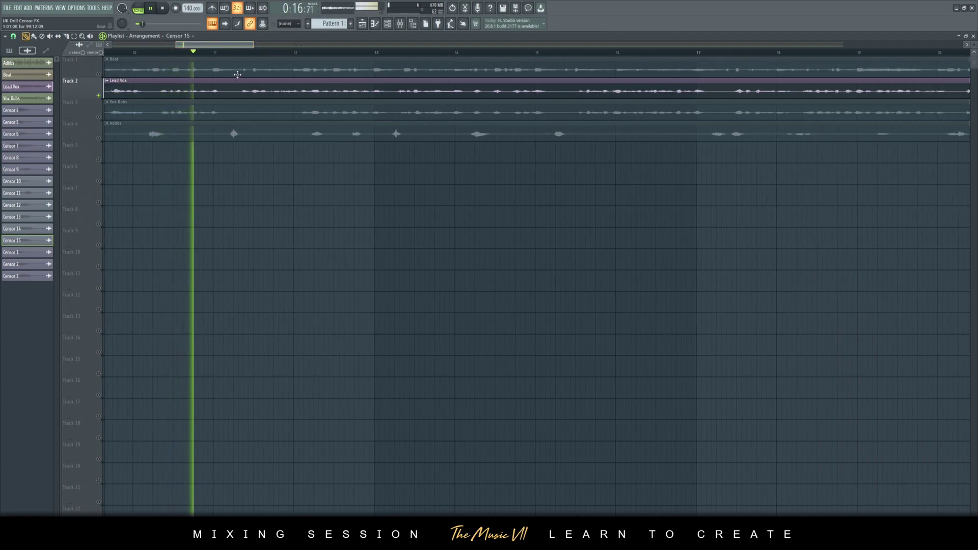
scroll(234, 73, up, 2)
key(space)
click(186, 52)
mouse_move(183, 54)
mouse_down()
mouse_move(169, 53)
mouse_move(190, 46)
mouse_up()
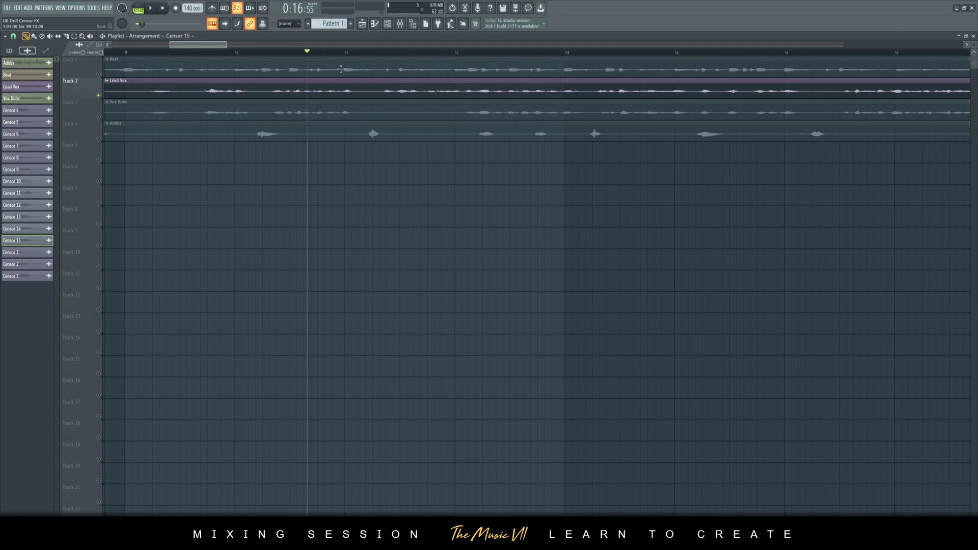
key(space)
Step: Play the lead vocal closely and mark the time range of the word around the start of bar 11
scroll(345, 99, up, 5)
key(space)
drag(377, 53, 337, 52)
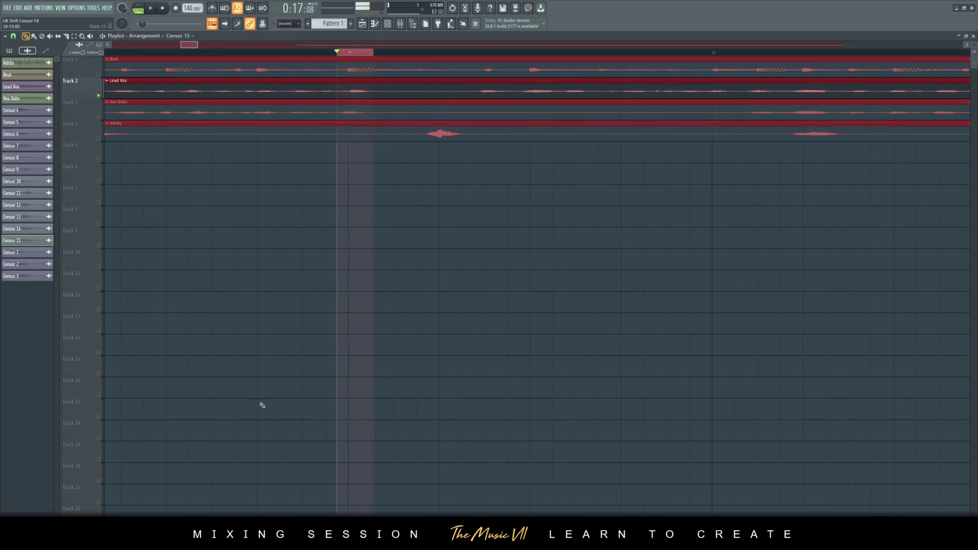
click(289, 302)
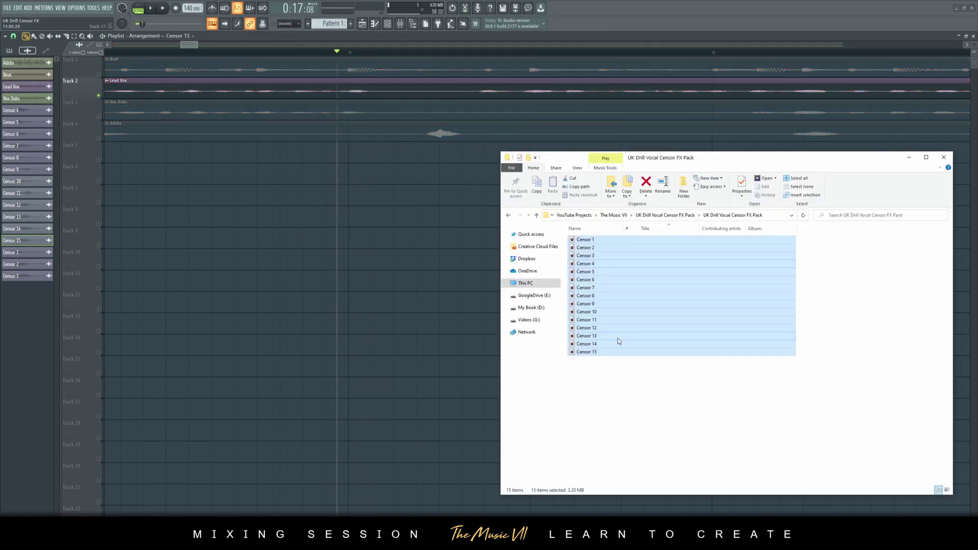
Step: Set the playhead just before bar 11 and preview Censor 1 from the UK Drill Vocal Censor FX Pack folder
click(637, 393)
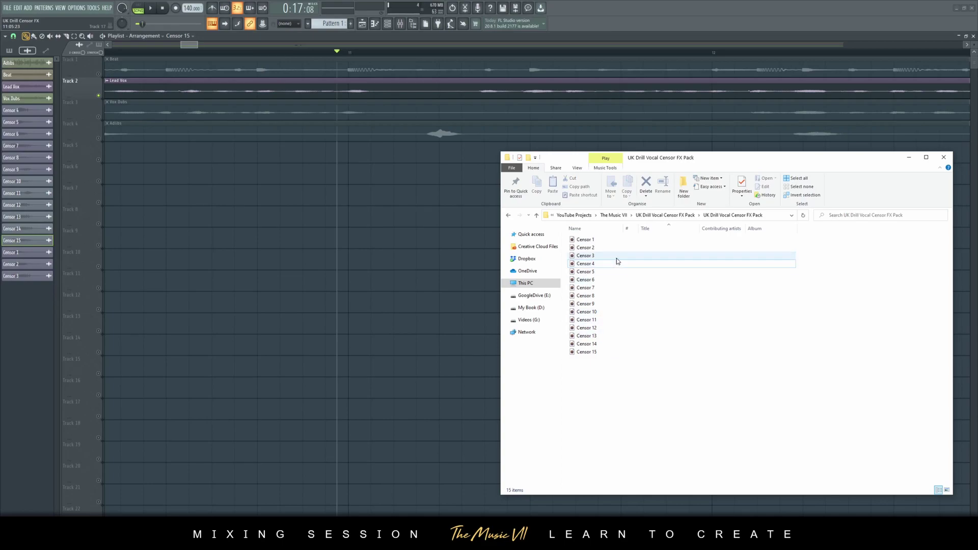
click(593, 265)
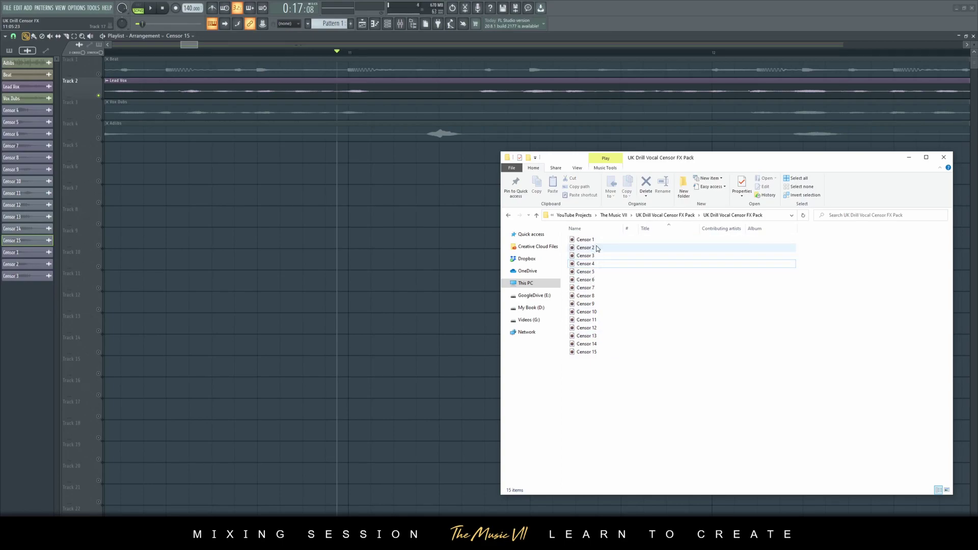
click(345, 51)
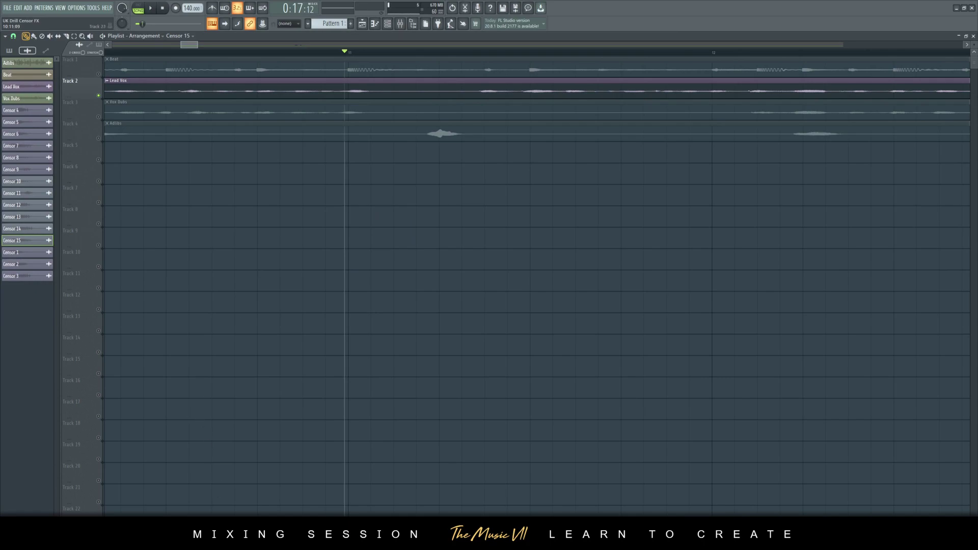
click(218, 541)
click(602, 241)
double_click(602, 243)
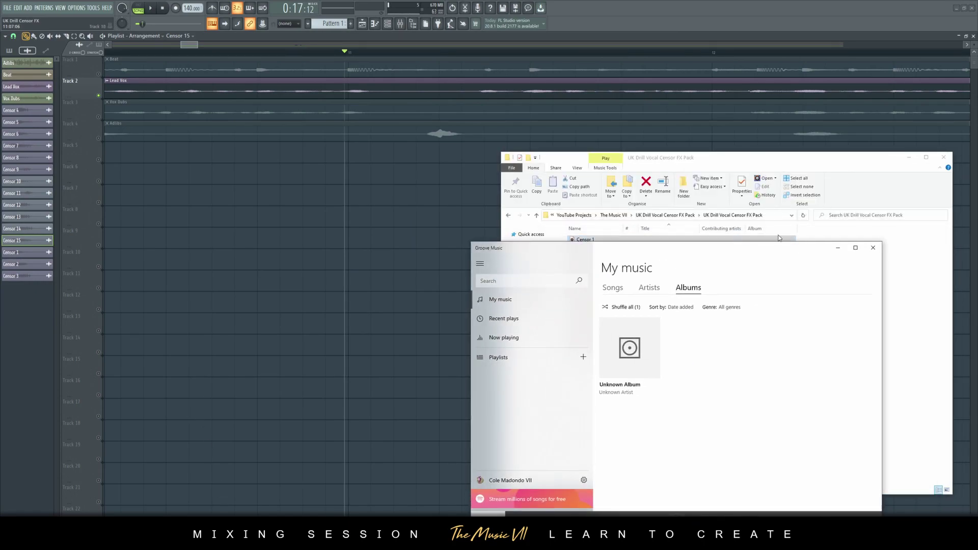
click(877, 242)
Step: Preview the Censor 2 and Censor 4 samples from the effects pack folder, closing the music player after each
click(593, 249)
double_click(593, 248)
click(874, 232)
double_click(627, 258)
double_click(631, 263)
click(869, 238)
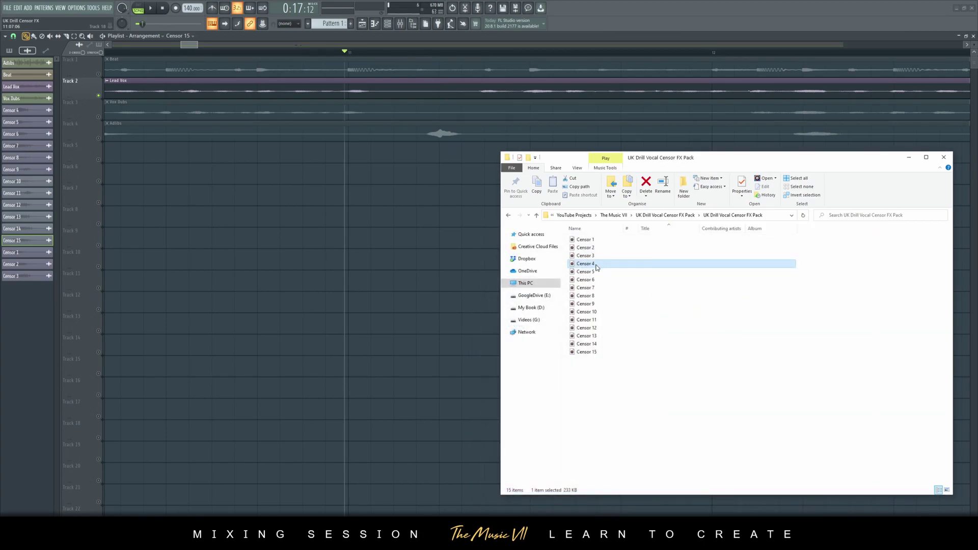
Step: Place the Censor 4 sample on Track 5 over the word at the start of bar 11 and unmute the track
drag(596, 264, 373, 155)
click(98, 160)
Step: Play the Censor 4 clip together with the lead vocal from the later part of bar 10
key(space)
click(243, 53)
key(space)
key(space)
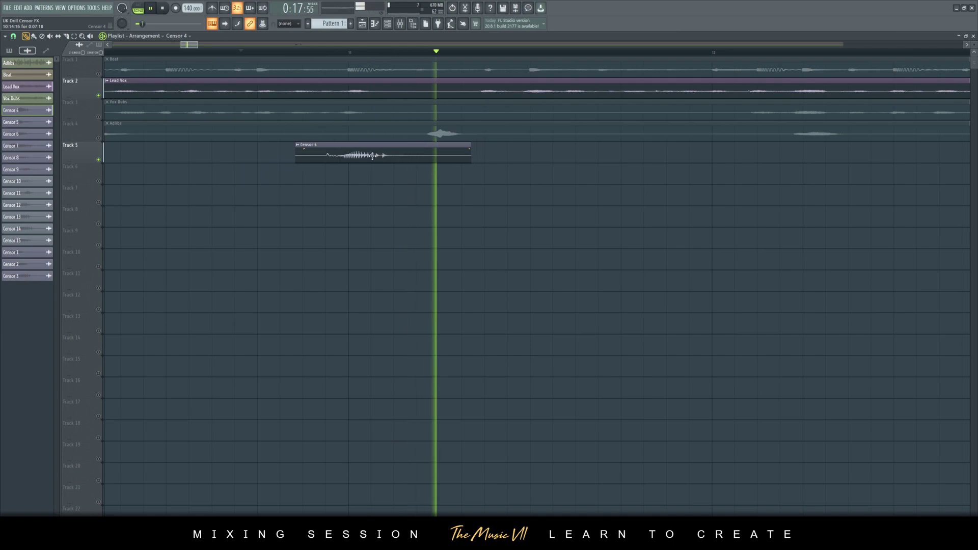
key(space)
key(space)
key(space)
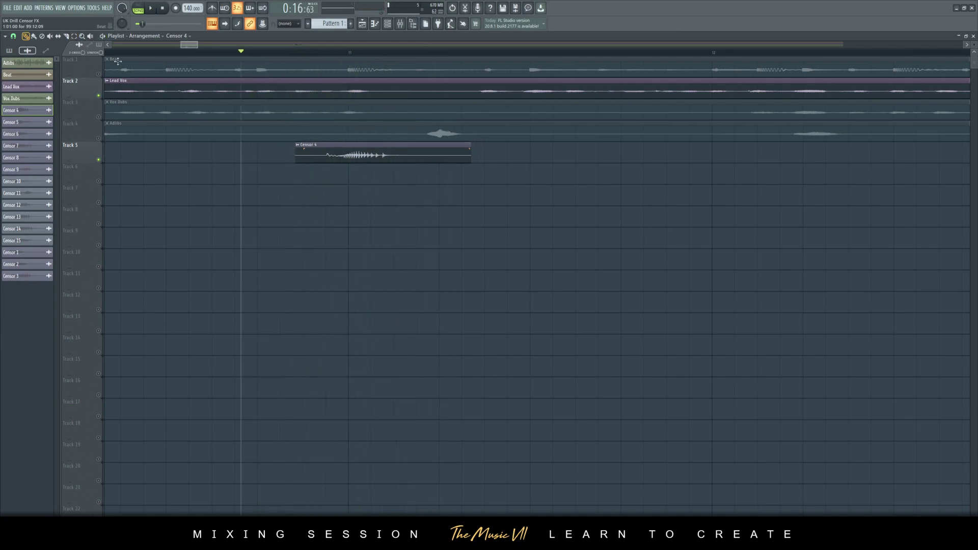
Step: Slice the Lead Vox clip on both sides of the word under Censor 4 and mute the middle piece
scroll(334, 94, up, 2)
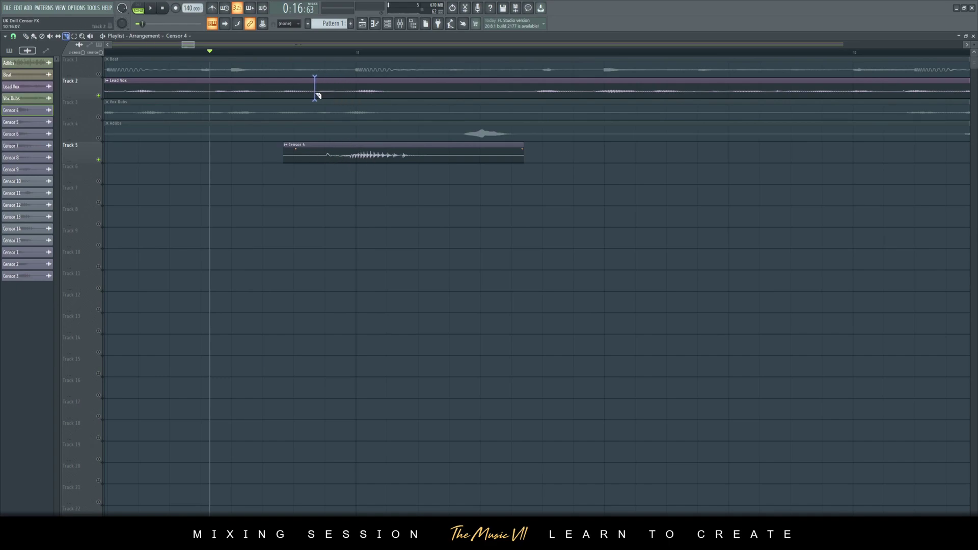
click(403, 95)
click(362, 92)
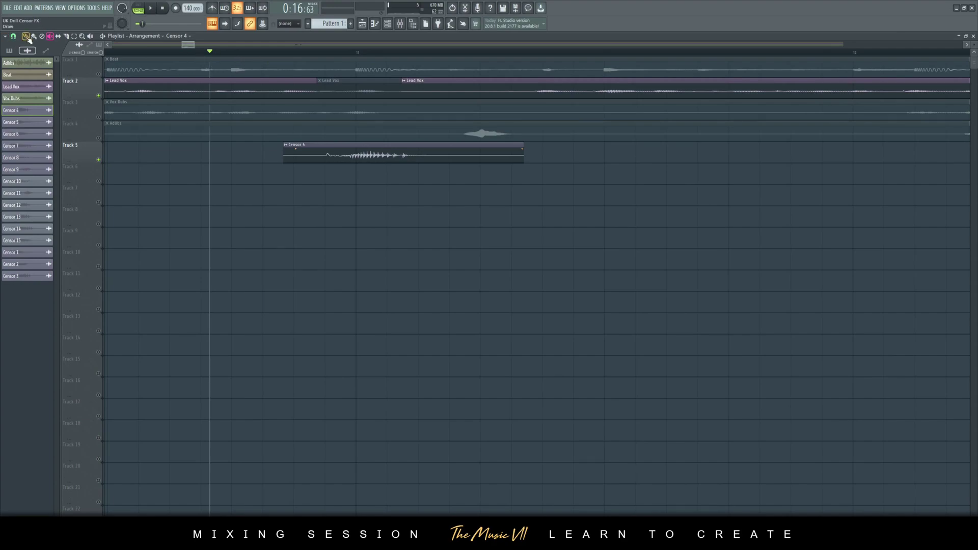
Step: Play back the censored section and trim the silent start of the Censor 4 clip
key(space)
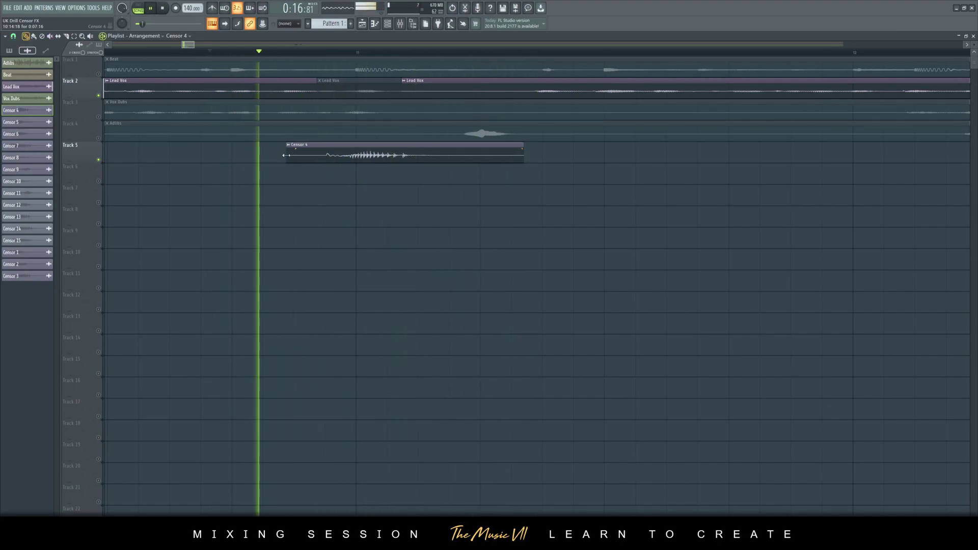
drag(286, 156, 294, 156)
key(space)
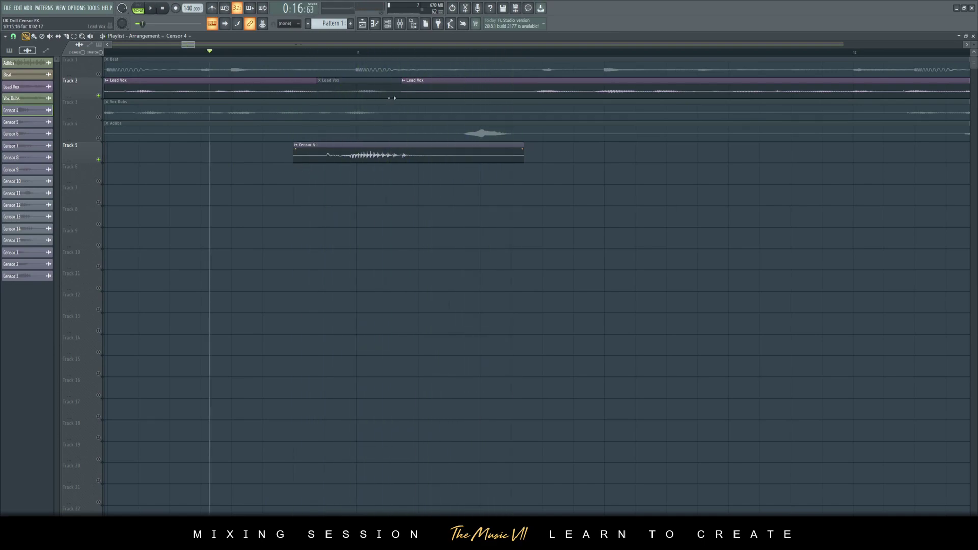
Step: Trim the start of the Lead Vox clip after the muted word to the end of Censor 4 and play it back
drag(392, 98, 515, 97)
key(space)
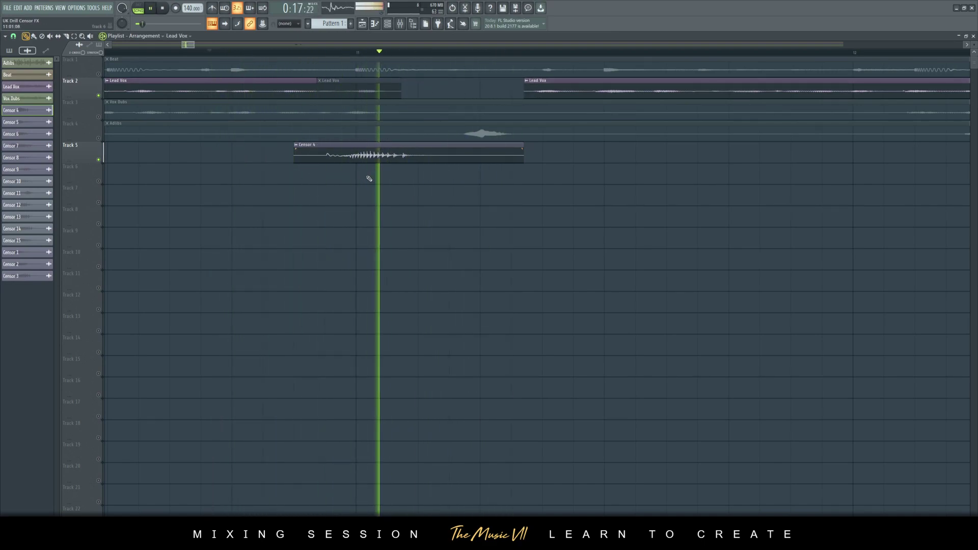
key(space)
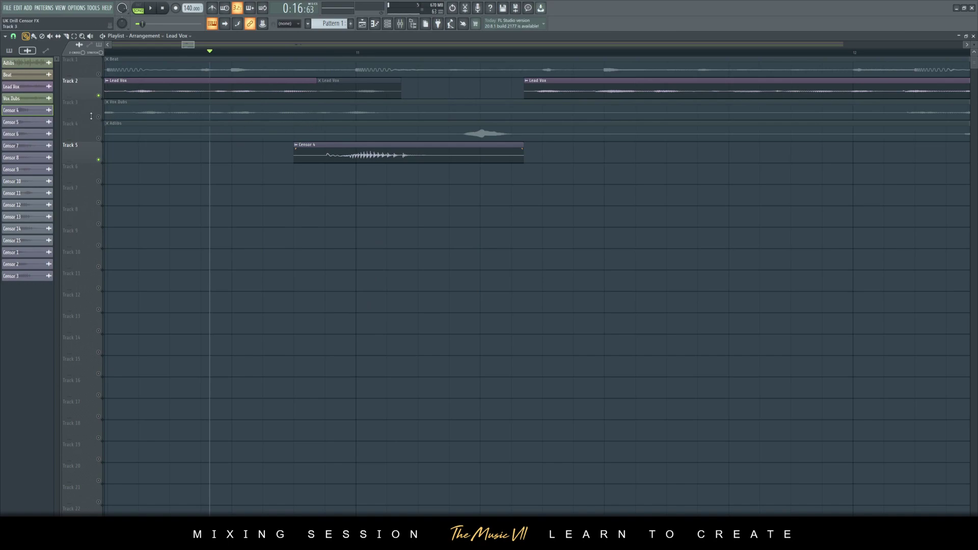
Step: Turn all tracks back on, and slice the Vox Dubs clip around the censored word, muting the middle piece
right_click(99, 116)
right_click(99, 117)
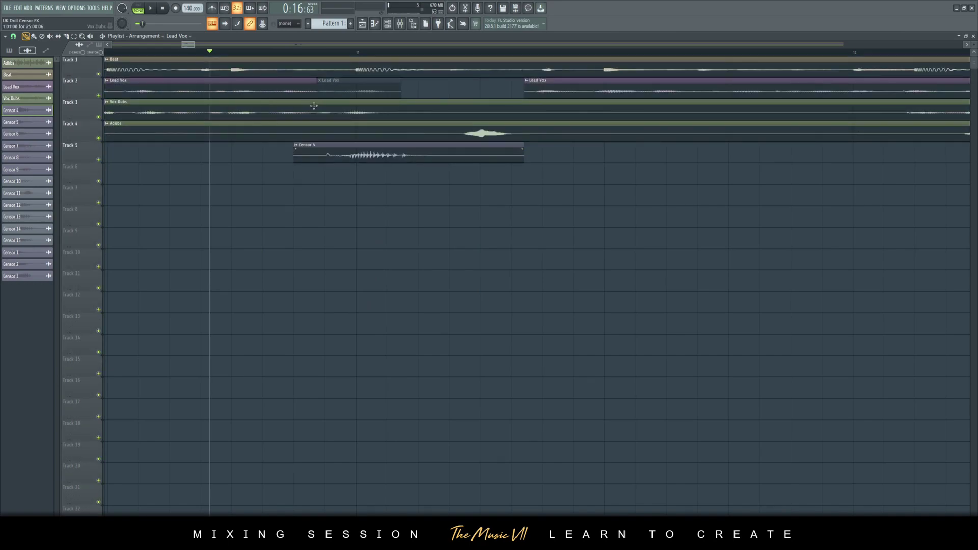
scroll(343, 117, up, 3)
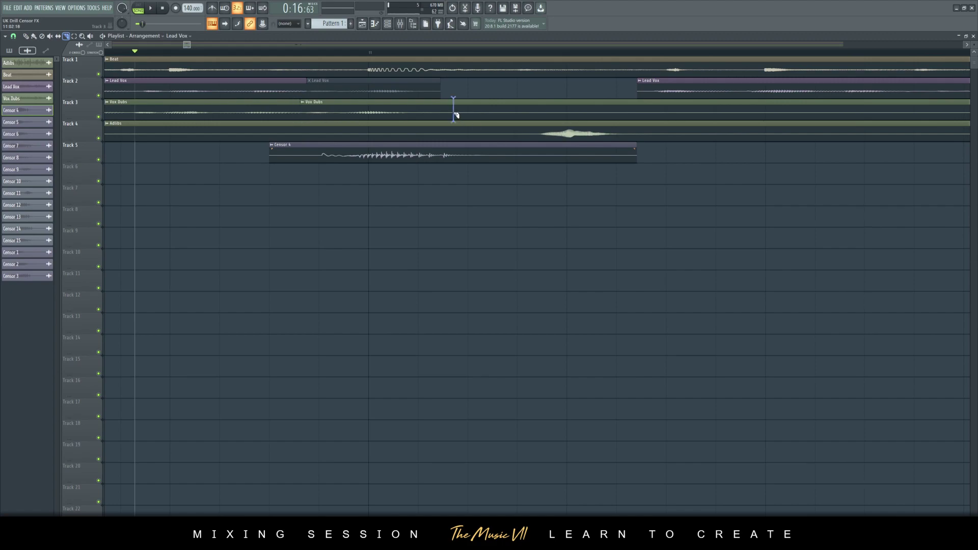
click(454, 115)
click(331, 105)
Step: Play back the censored word with all tracks on
key(space)
scroll(331, 104, down, 4)
key(space)
key(space)
scroll(283, 135, up, 2)
click(26, 37)
scroll(364, 131, up, 2)
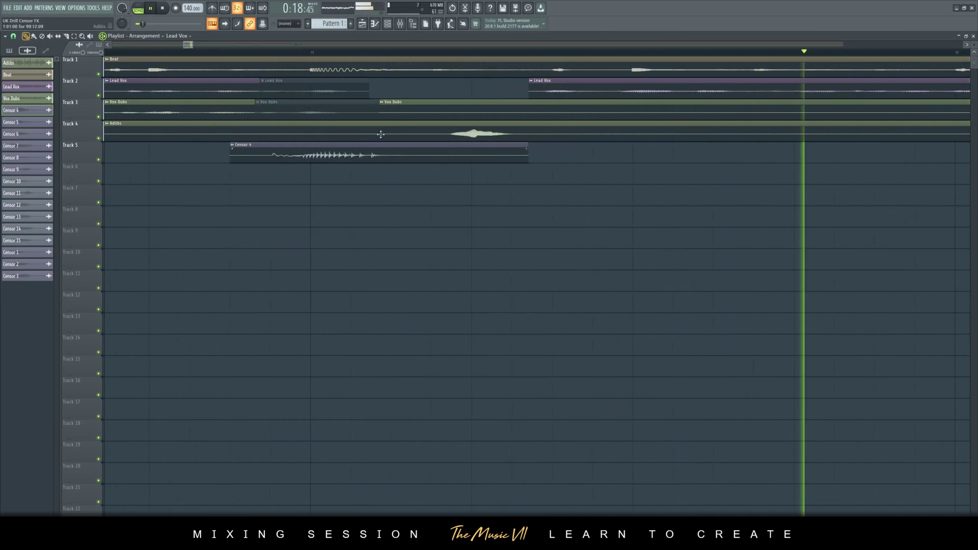
key(space)
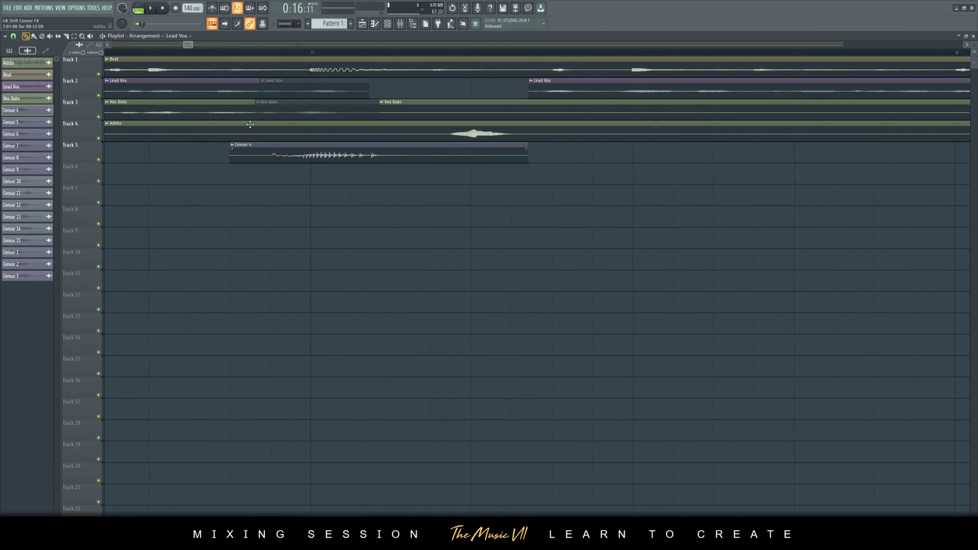
Step: Shift the Censor 4 clip slightly earlier on Track 5 and play it back
mouse_move(234, 151)
mouse_down()
mouse_move(310, 158)
mouse_move(233, 159)
mouse_up()
key(space)
key(space)
key(space)
double_click(310, 154)
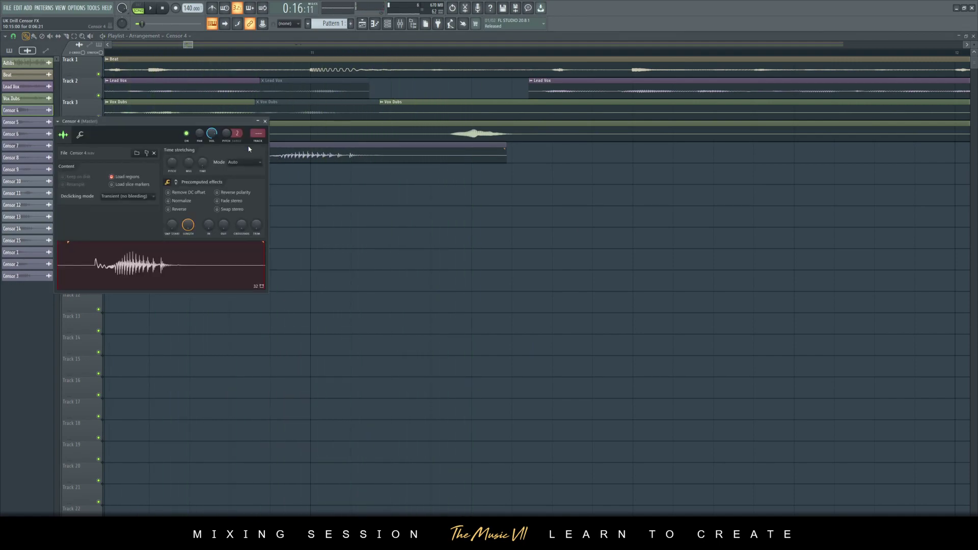
click(265, 122)
Step: Trim the silent tail of the Censor 4 clip and play back the section from late in bar 9
drag(504, 152, 399, 153)
key(space)
scroll(190, 59, down, 5)
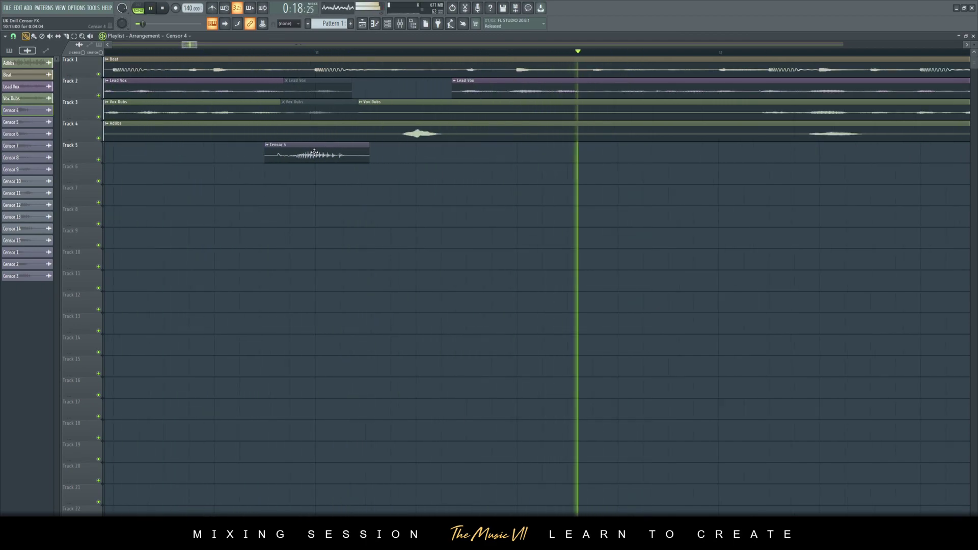
key(space)
drag(160, 52, 142, 52)
key(space)
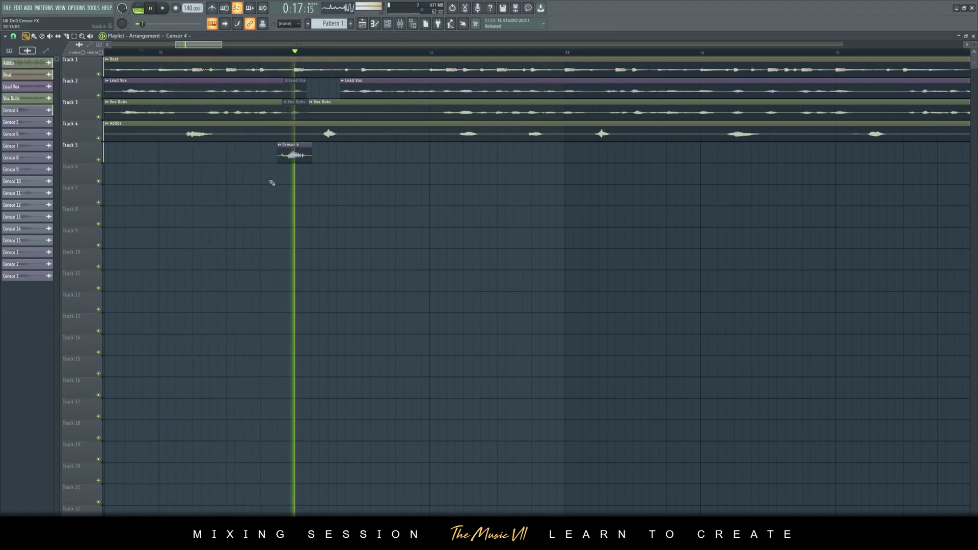
scroll(272, 181, up, 4)
key(space)
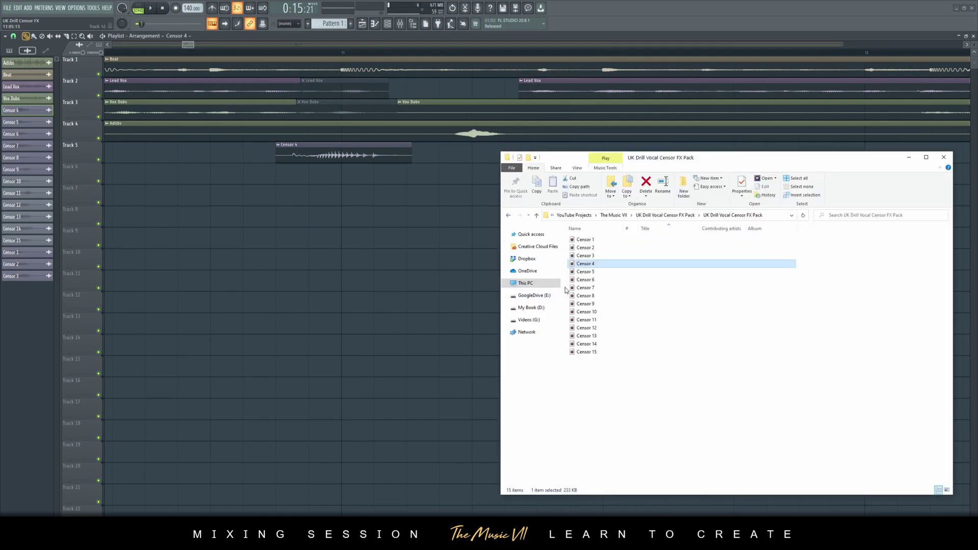
Step: Switch to File Explorer and audition the Censor 8, 10, 11, 12 and 13 samples from the effects pack folder
double_click(579, 296)
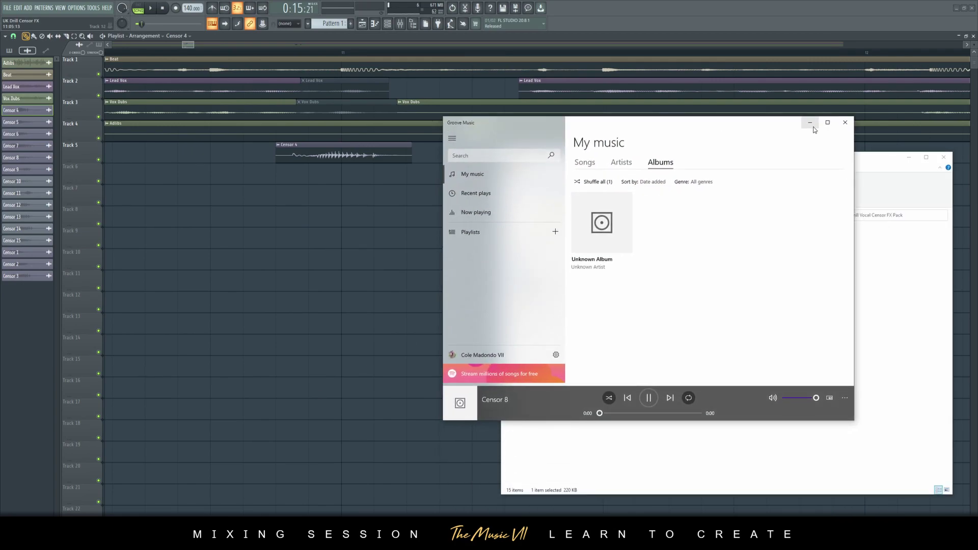
click(848, 126)
double_click(593, 313)
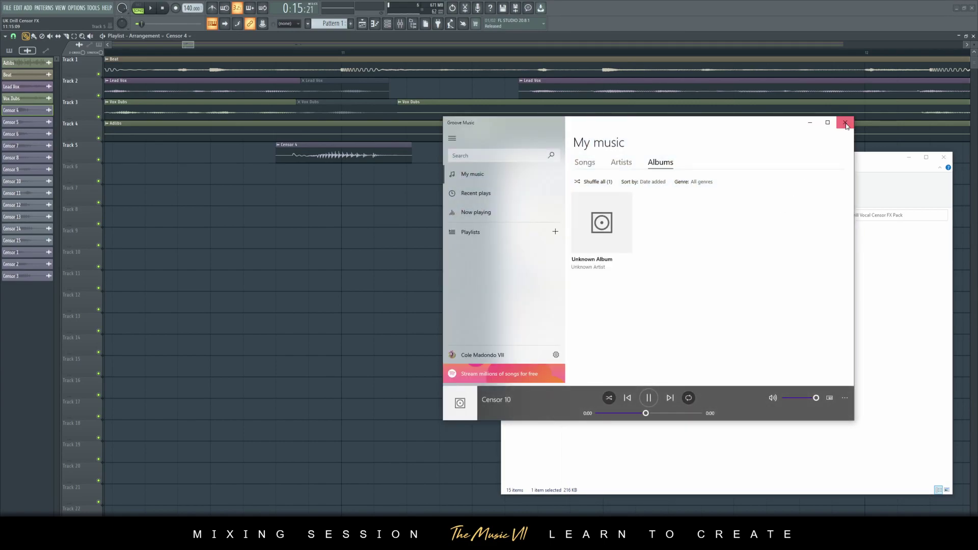
click(845, 122)
click(591, 321)
double_click(591, 321)
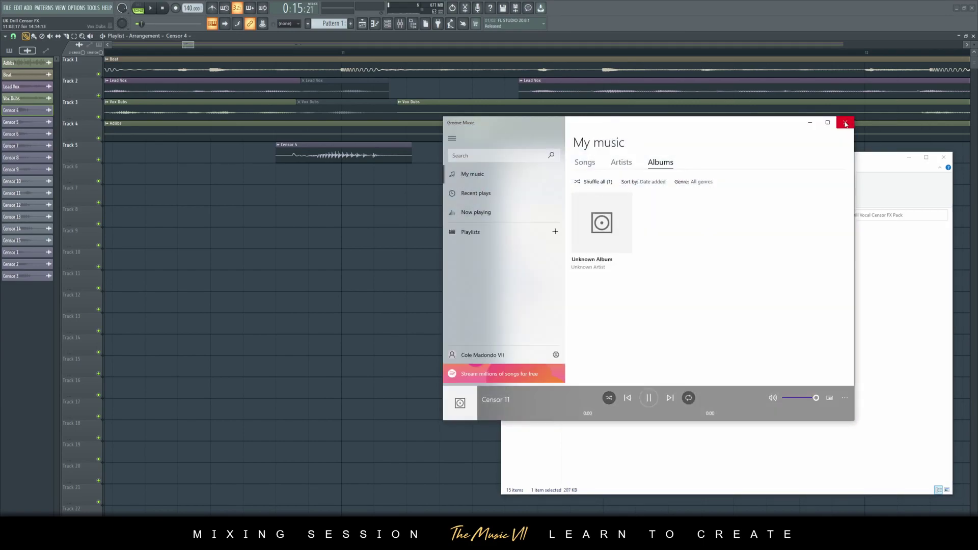
click(845, 124)
double_click(632, 328)
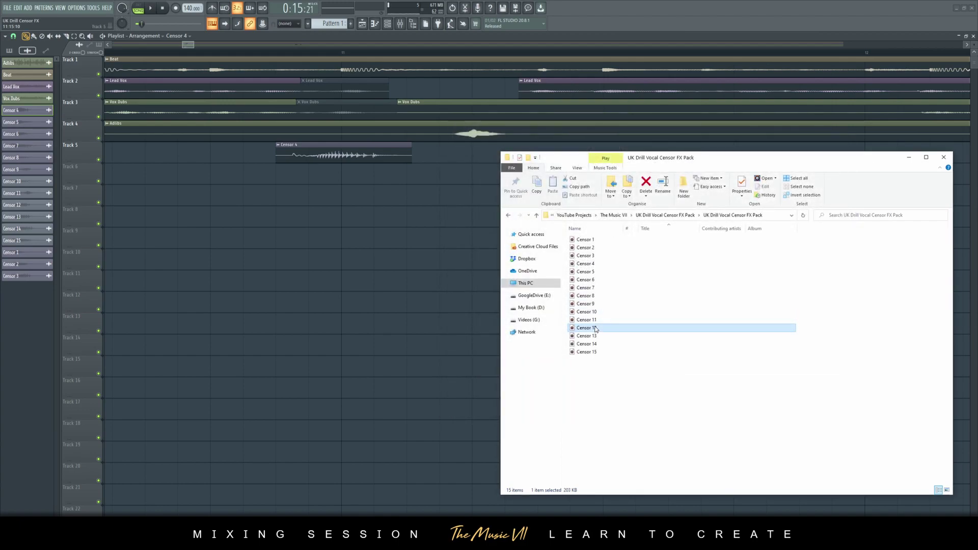
click(845, 124)
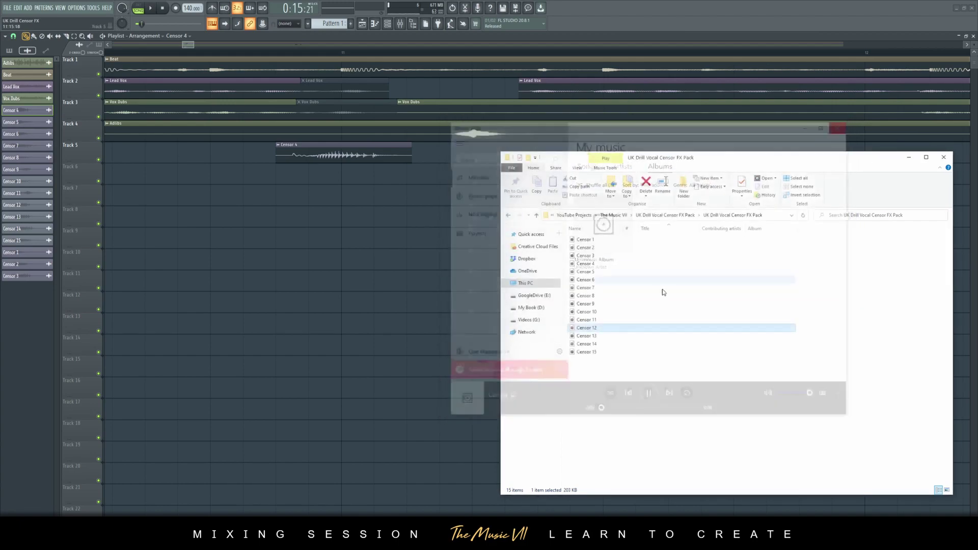
double_click(605, 336)
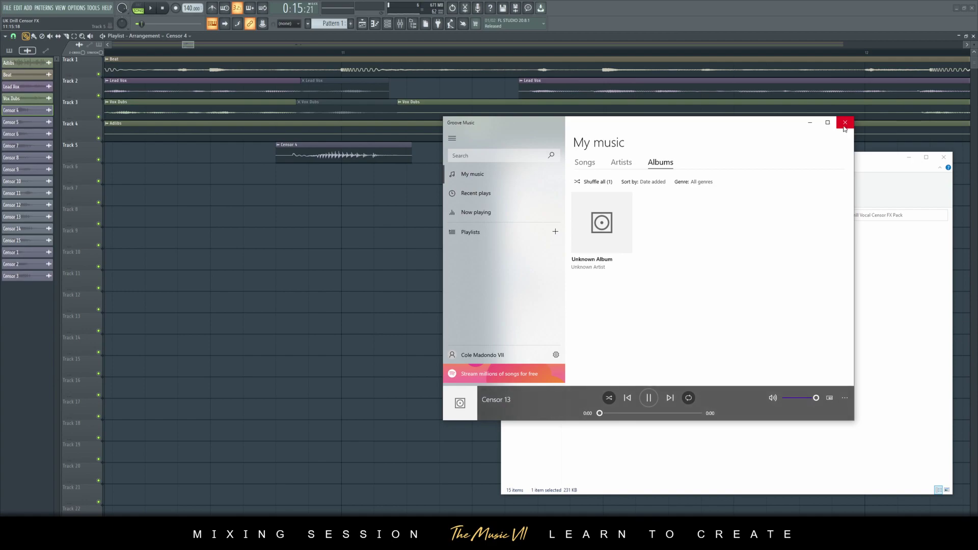
click(845, 123)
Step: Add the Censor 13 sample to Track 6 below the Censor 4 clip and mute the Censor 4 clip
drag(597, 338, 289, 177)
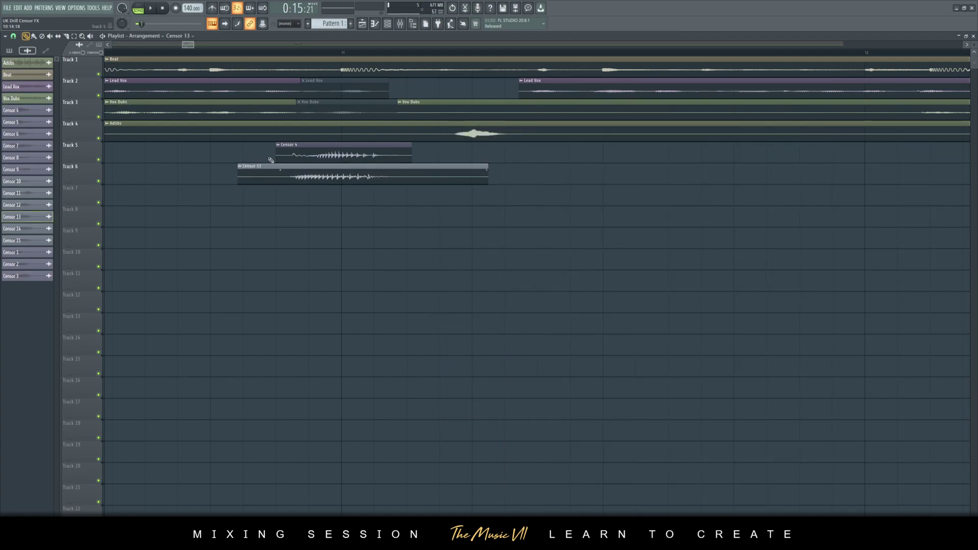
click(49, 37)
click(318, 155)
click(26, 37)
Step: Trim the silent start of the Censor 13 clip on Track 6 and play it back
drag(238, 176, 281, 175)
double_click(288, 170)
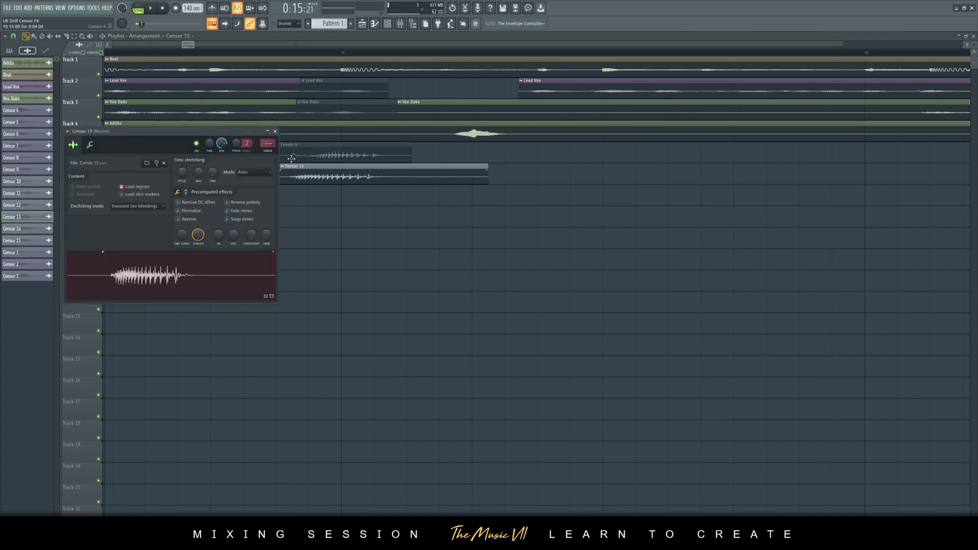
click(275, 131)
scroll(279, 135, down, 2)
click(182, 52)
key(space)
key(space)
Step: Move the Censor 13 clip earlier to line up with the start of Censor 4 and replay it
drag(320, 176, 280, 180)
key(space)
key(space)
key(space)
key(space)
key(space)
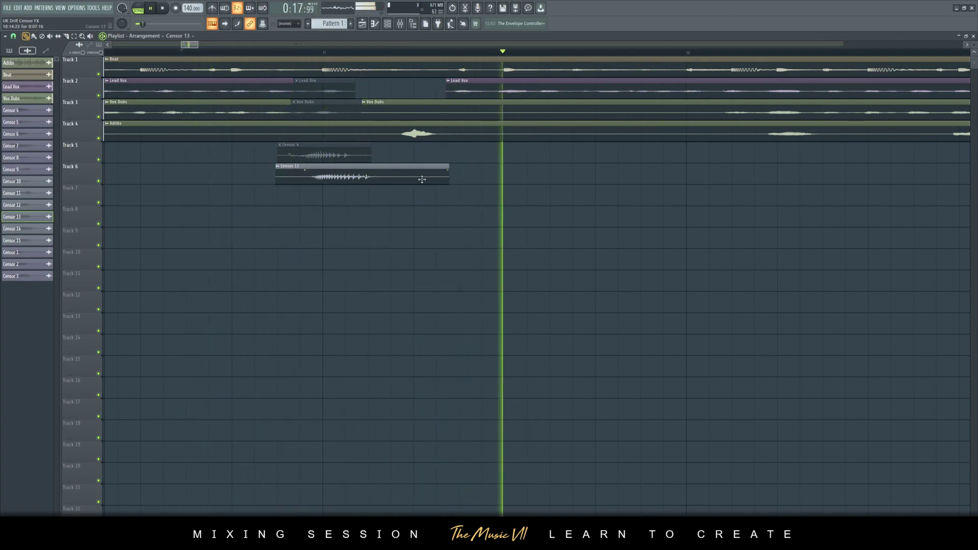
Step: Play the arrangement from late in bar 9 to hear Censor 13 in context
scroll(272, 155, down, 5)
key(space)
drag(233, 52, 495, 109)
key(space)
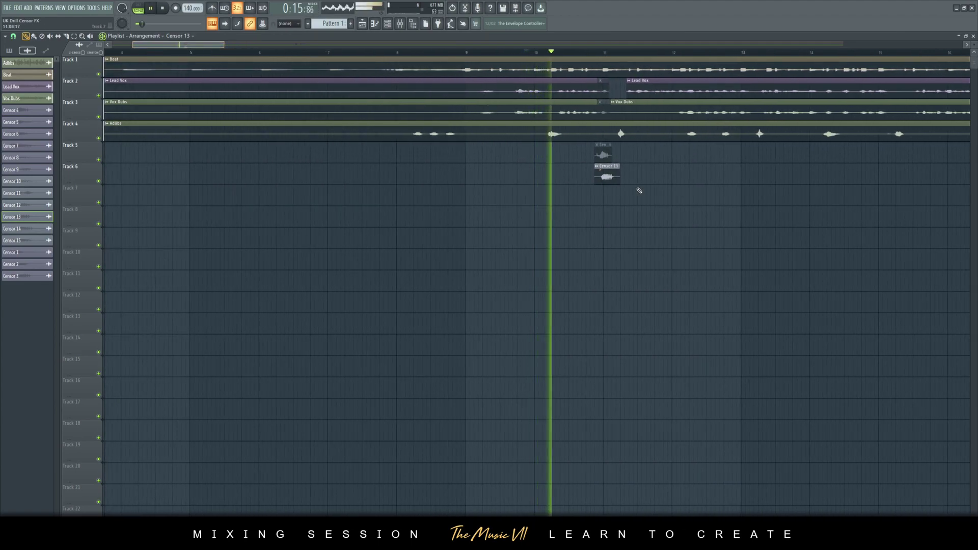
scroll(650, 163, down, 2)
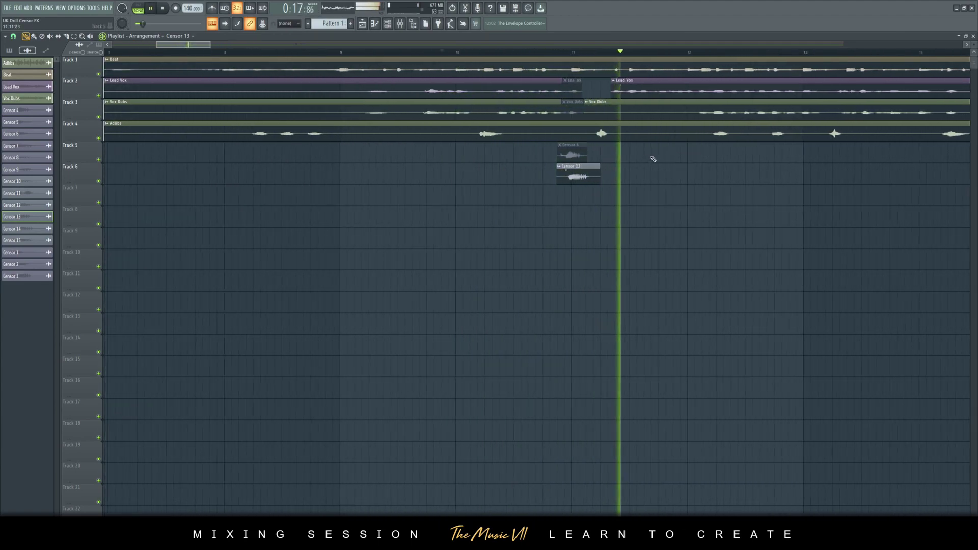
scroll(571, 149, up, 6)
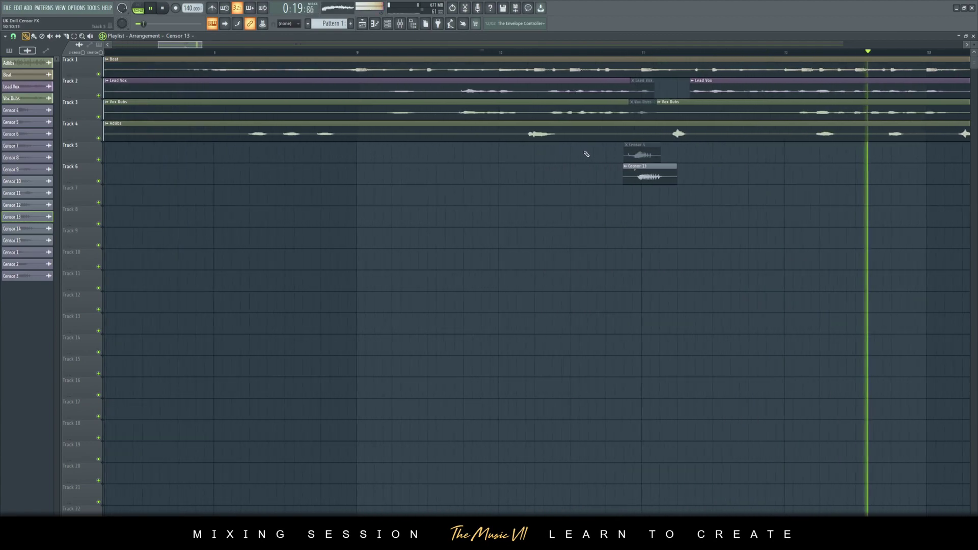
drag(190, 46, 210, 46)
key(space)
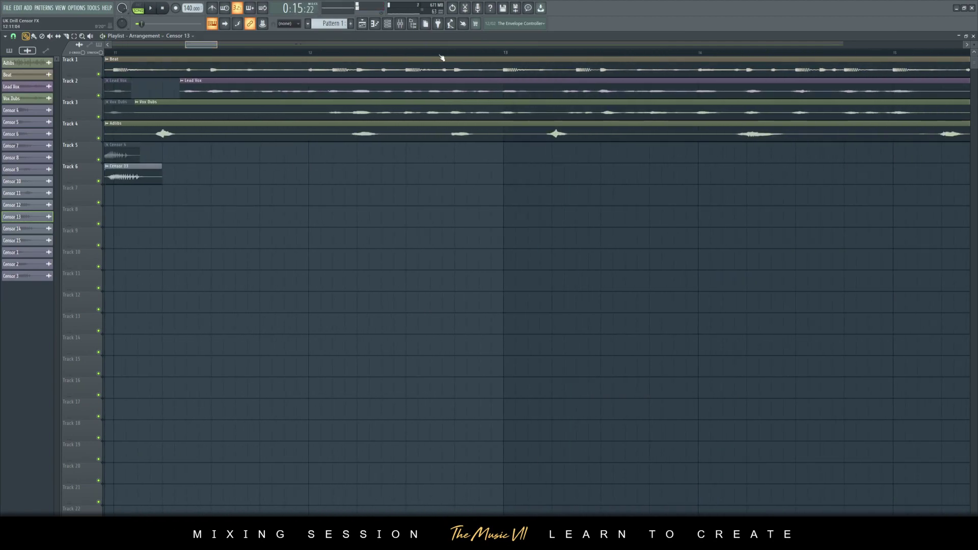
Step: Play back the Censor 10 clip with the vocals from late in bar 12
click(448, 53)
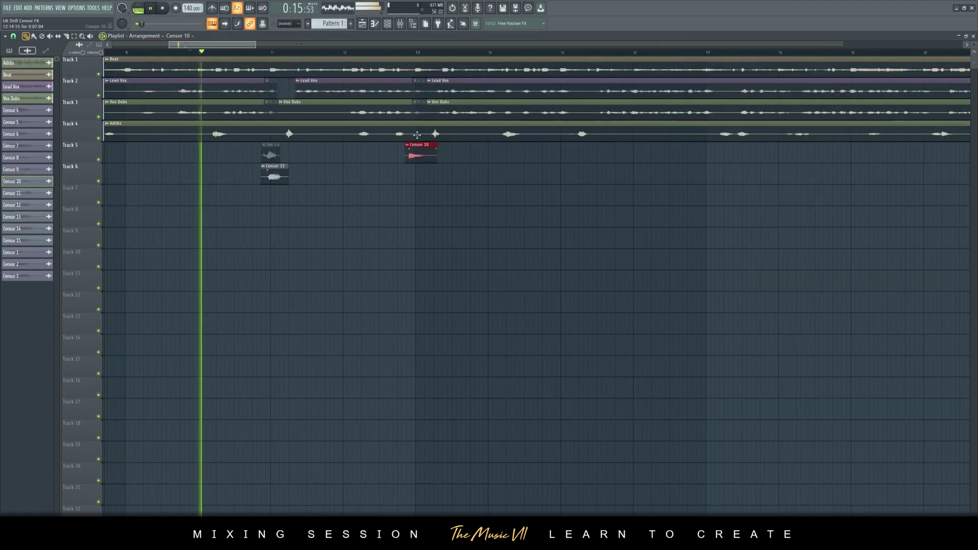
click(401, 54)
click(400, 54)
scroll(424, 169, up, 2)
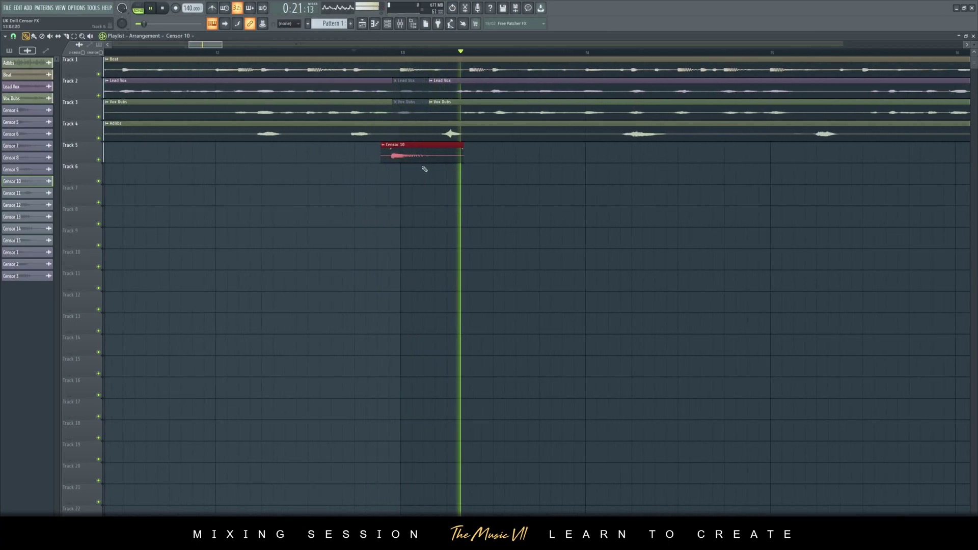
scroll(424, 169, up, 1)
key(space)
Step: Move the Censor 10 clip slightly later on Track 5 and play it back
drag(408, 155, 415, 159)
key(space)
double_click(415, 152)
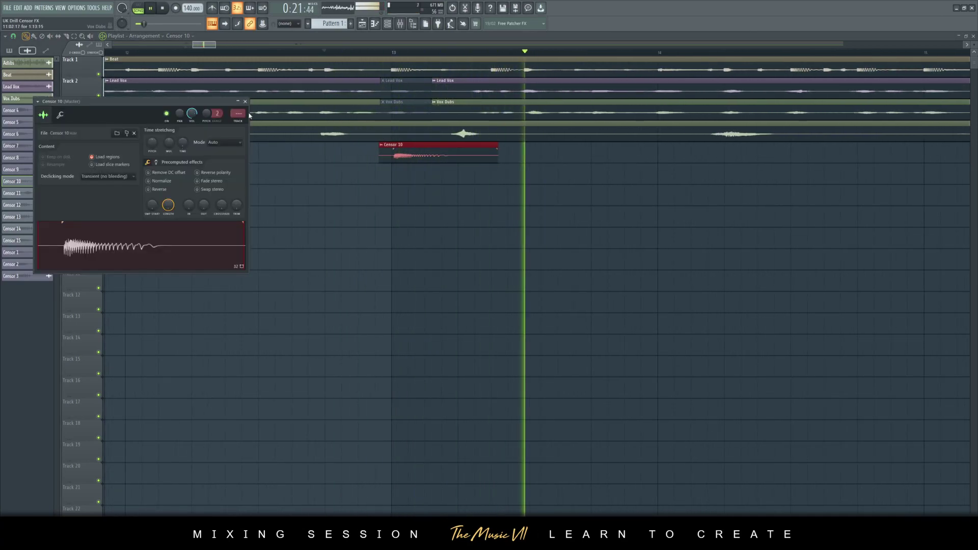
key(space)
key(space)
click(245, 102)
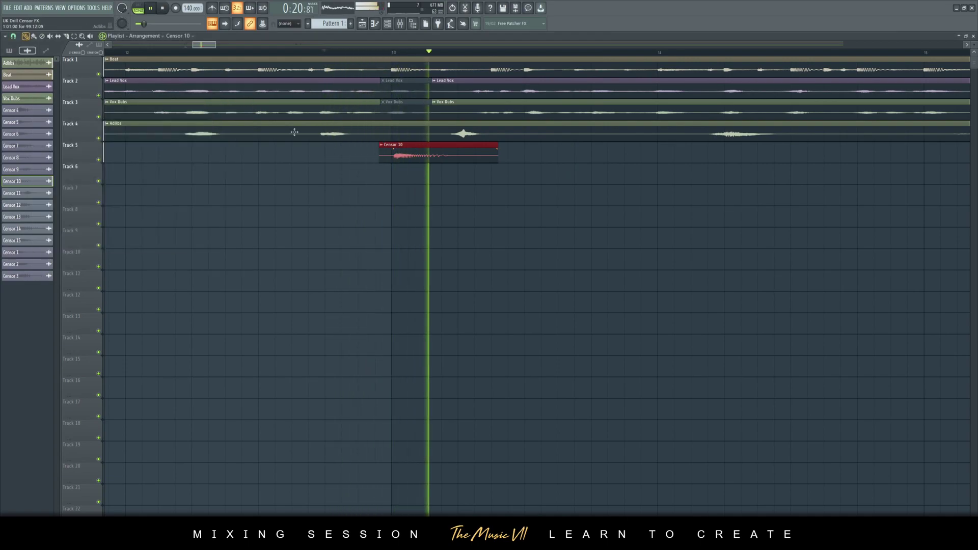
Step: Deselect the Censor 10 clip and replay the censored word from the middle of bar 12
scroll(319, 154, down, 2)
key(space)
key(ctrl+d)
scroll(312, 117, up, 1)
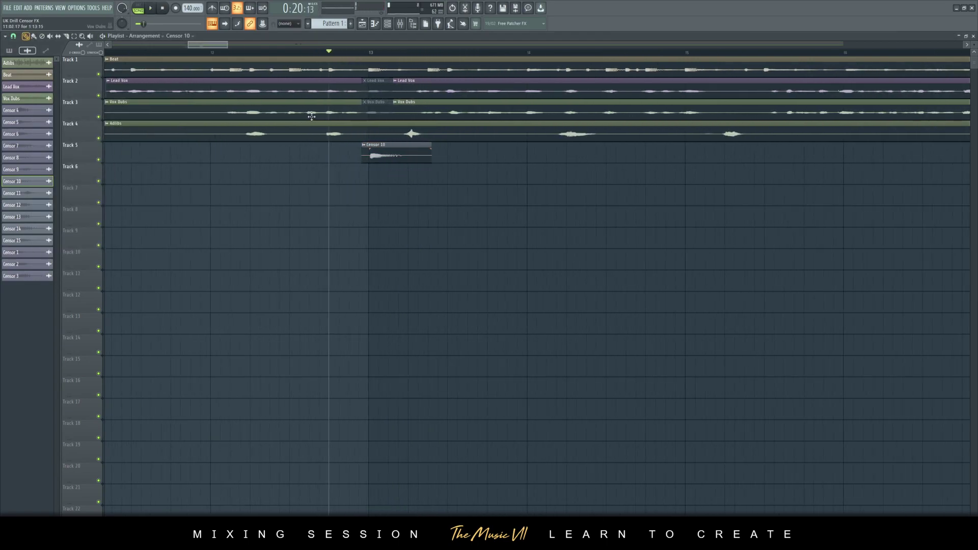
scroll(314, 117, up, 2)
drag(281, 52, 274, 52)
key(space)
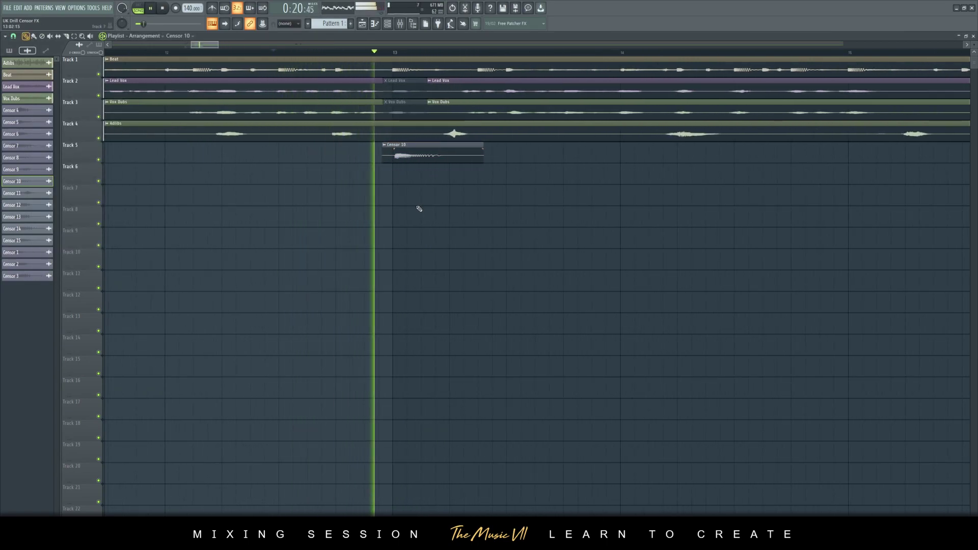
key(space)
key(space)
Step: Nudge the Censor 10 clip slightly earlier and play the section from just before bar 12
drag(406, 161, 403, 161)
key(space)
key(space)
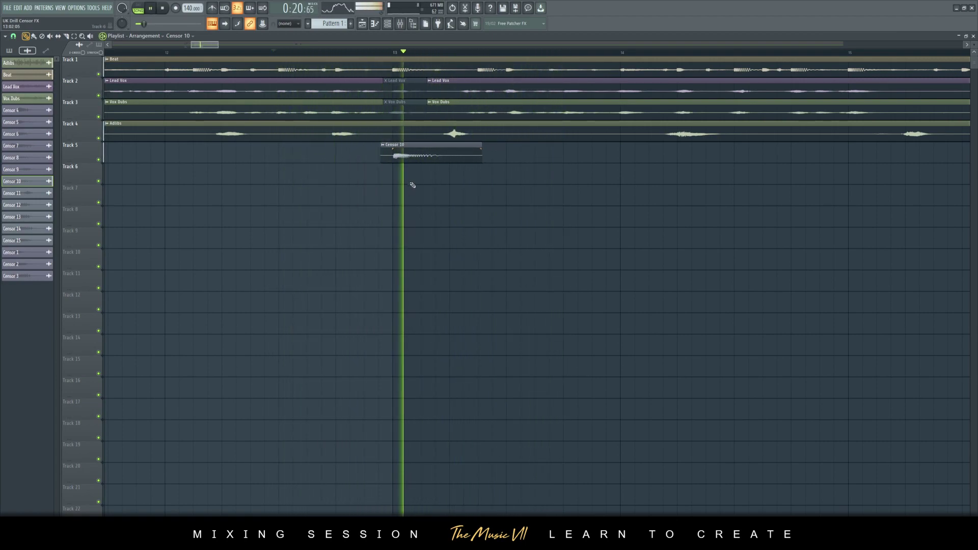
click(142, 52)
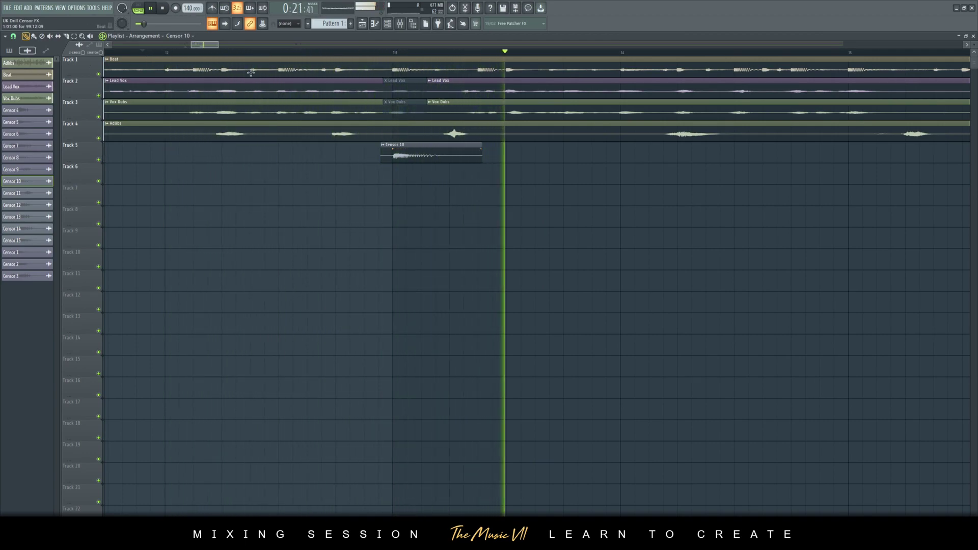
key(space)
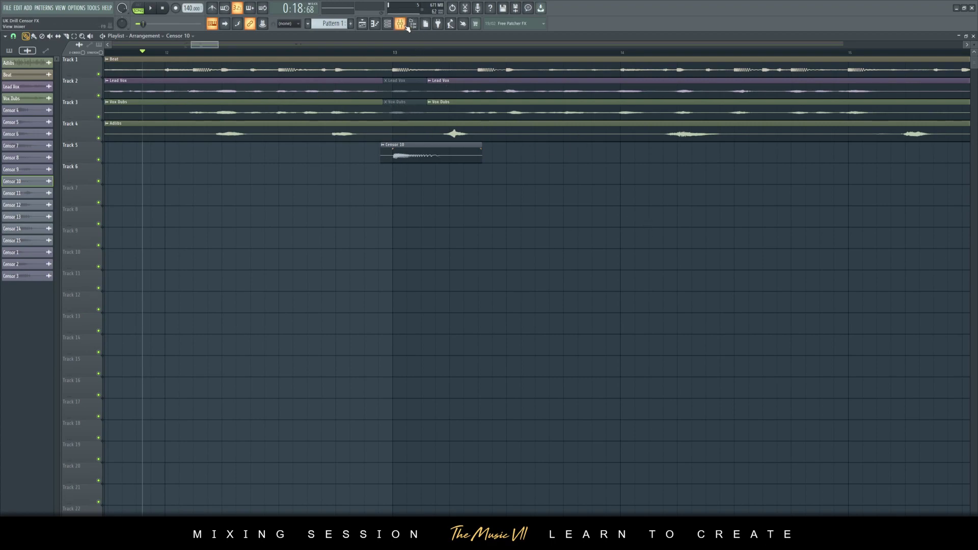
key(F9)
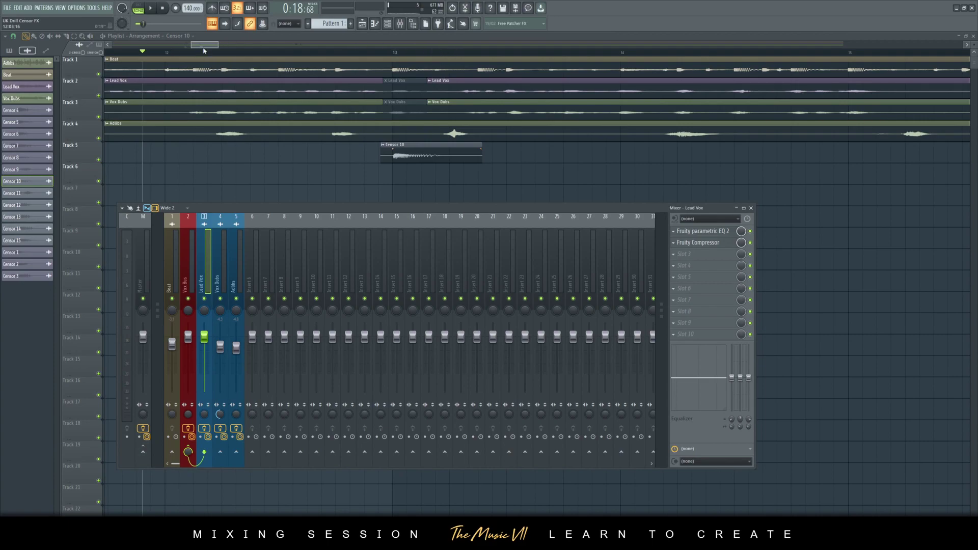
key(F9)
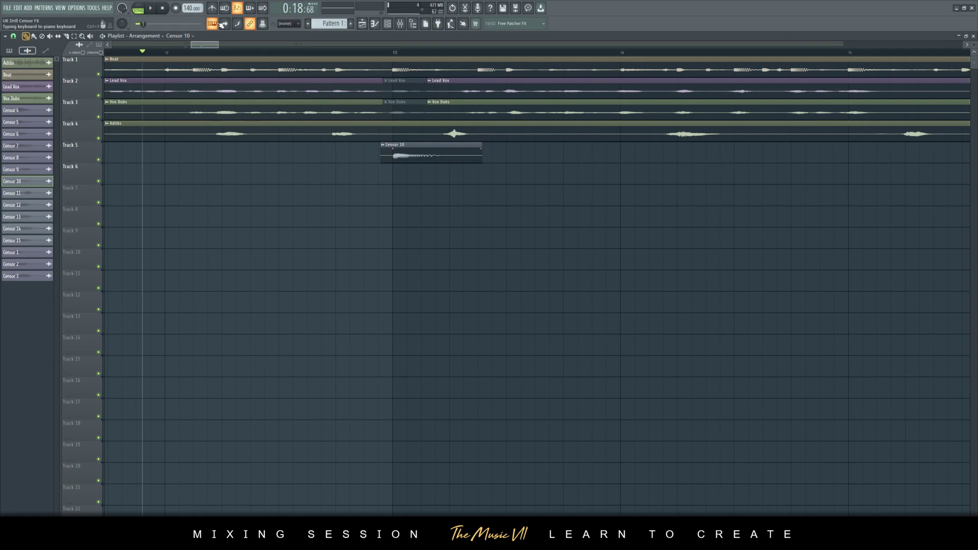
drag(192, 45, 113, 45)
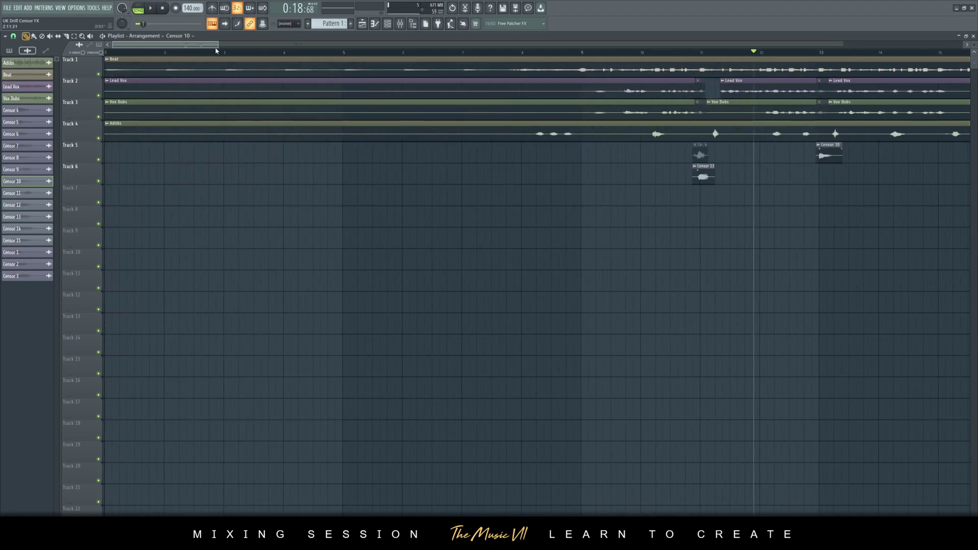
scroll(216, 49, down, 5)
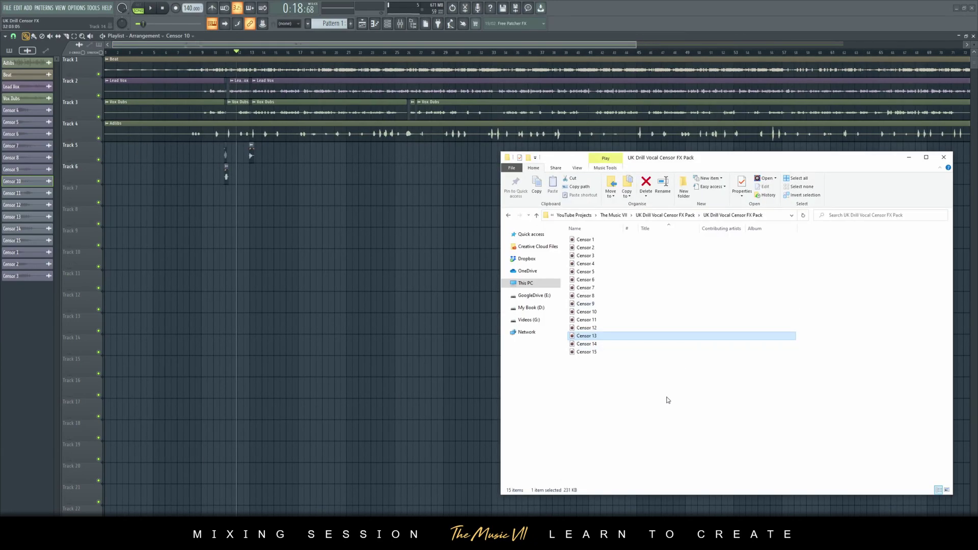
drag(668, 400, 568, 235)
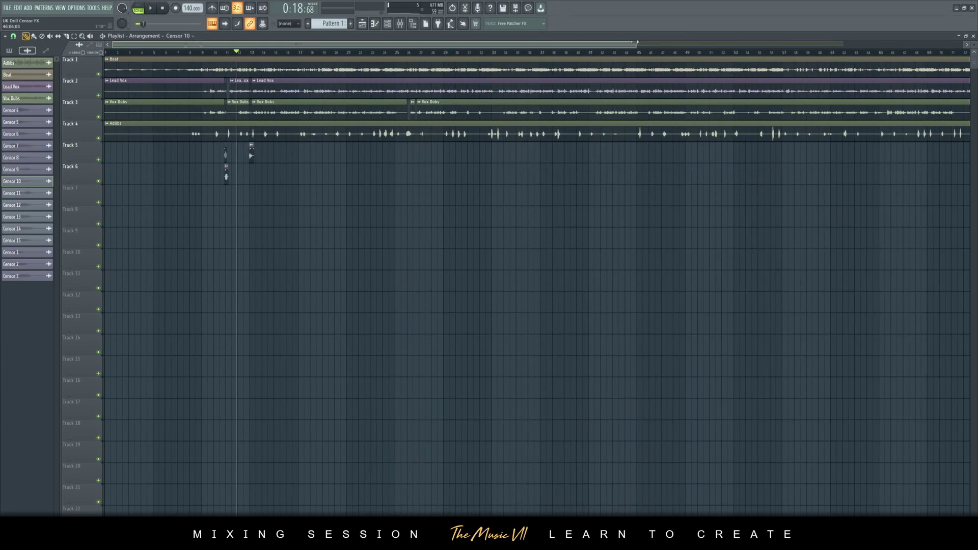
drag(635, 43, 336, 45)
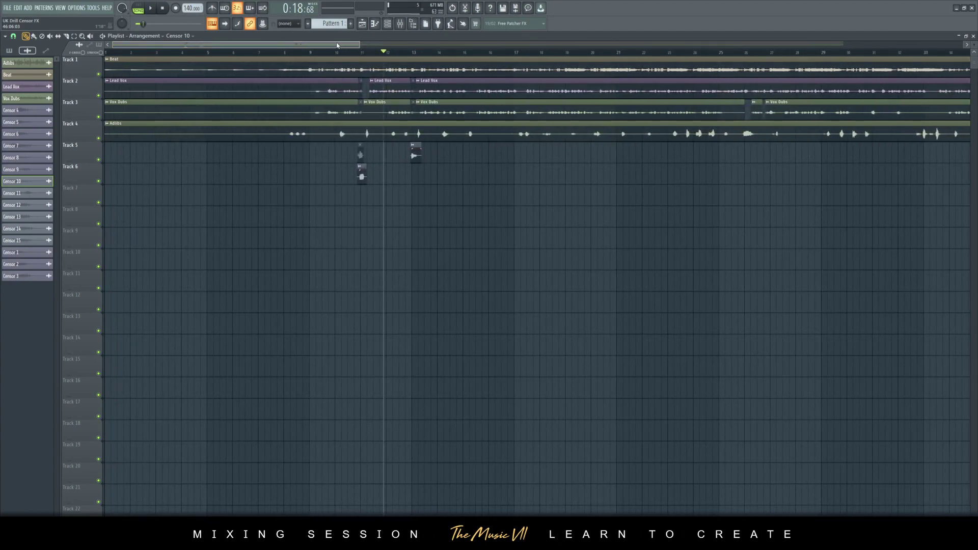